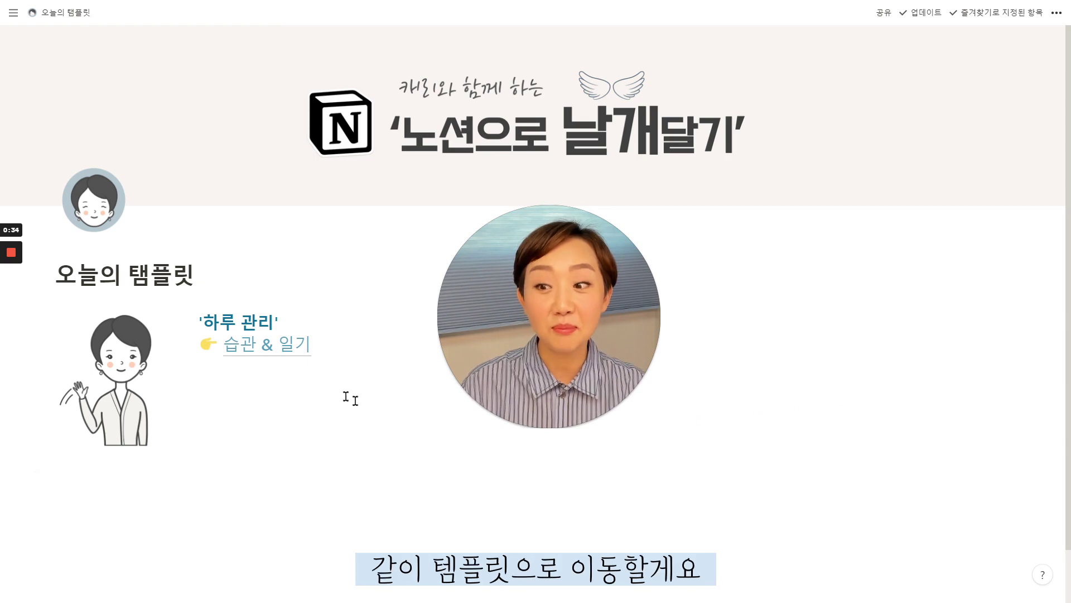
Open the 습관 & 일기 template page and bring its Habit Helper table into view.
click(267, 345)
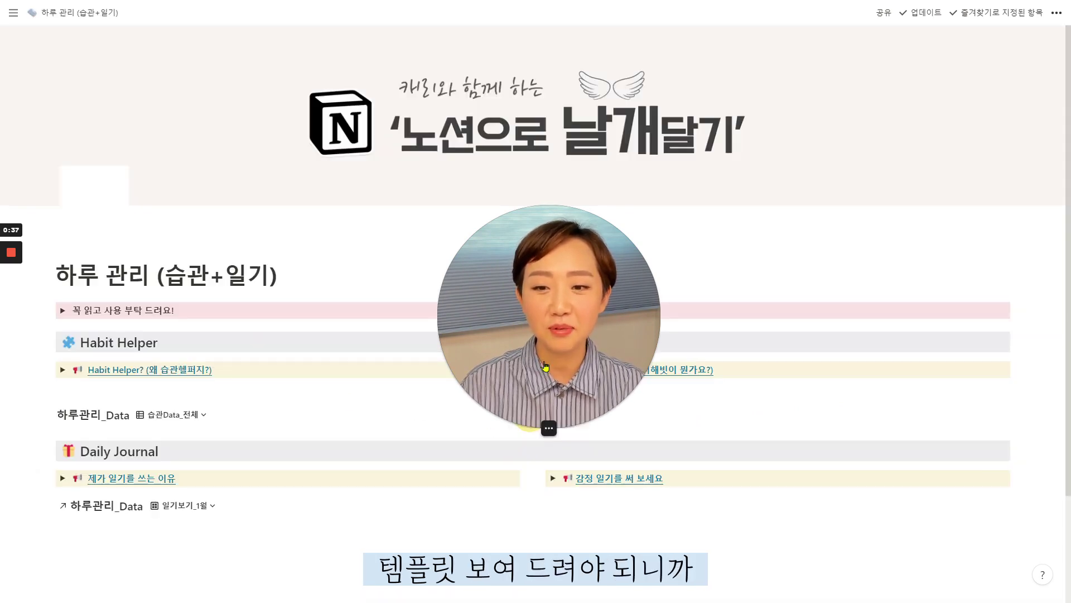
click(528, 428)
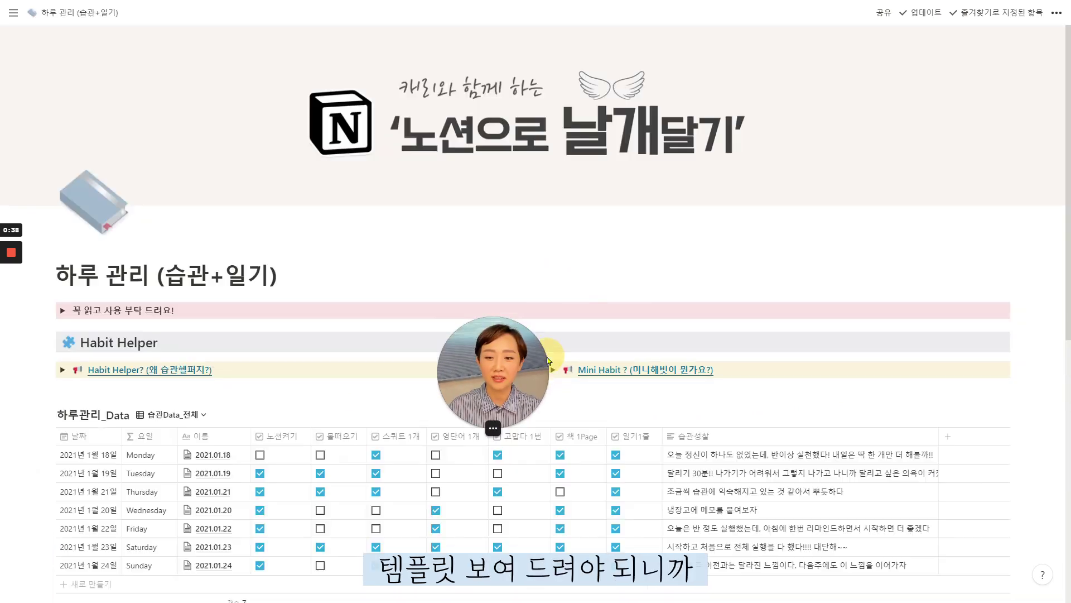
drag(507, 379, 1027, 520)
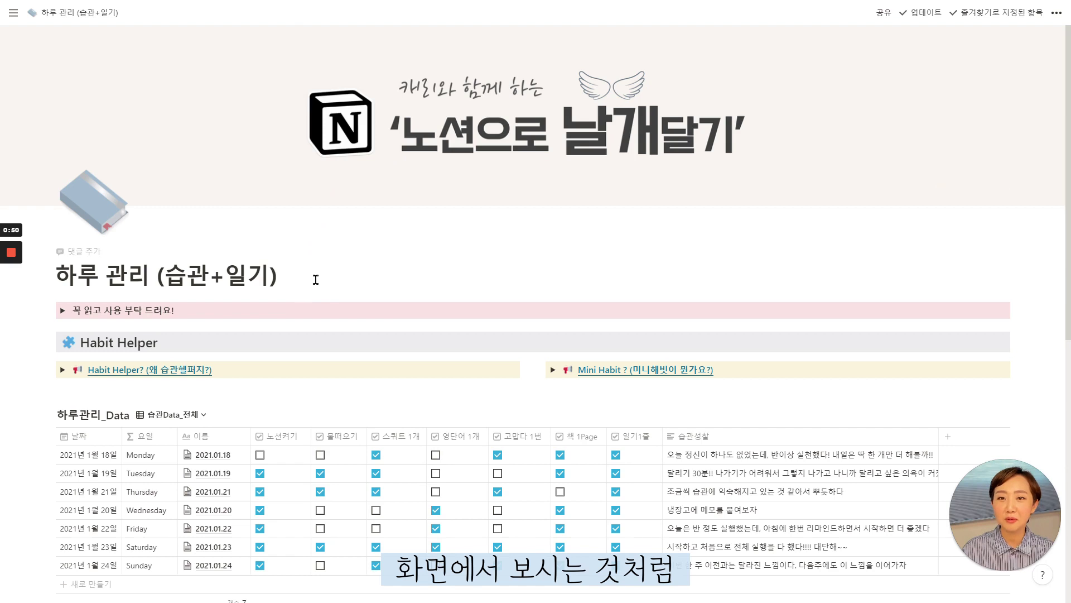
scroll(316, 279, down, 2)
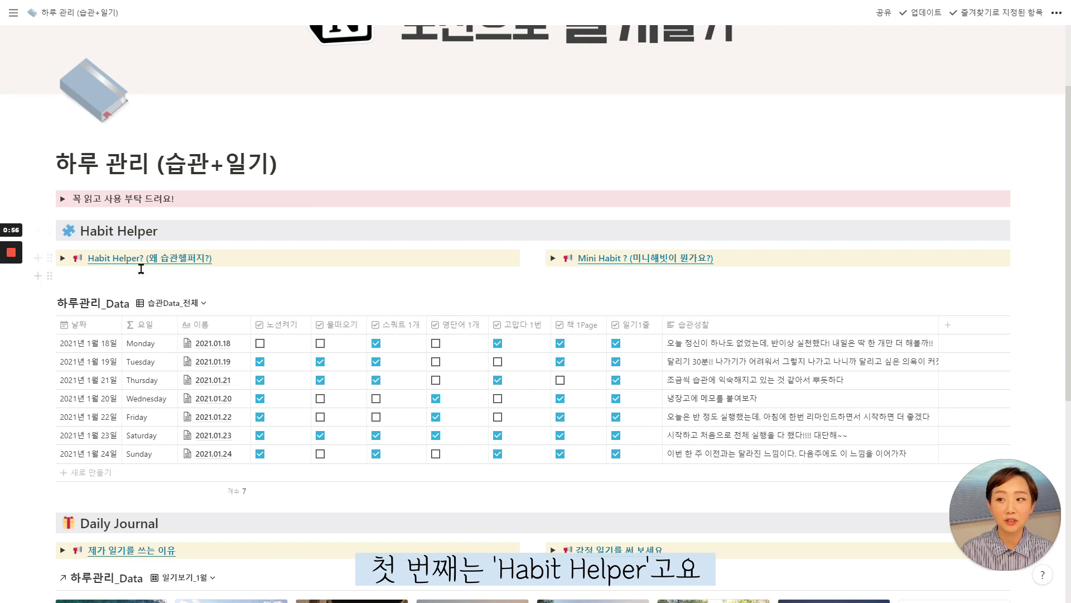
scroll(141, 268, down, 3)
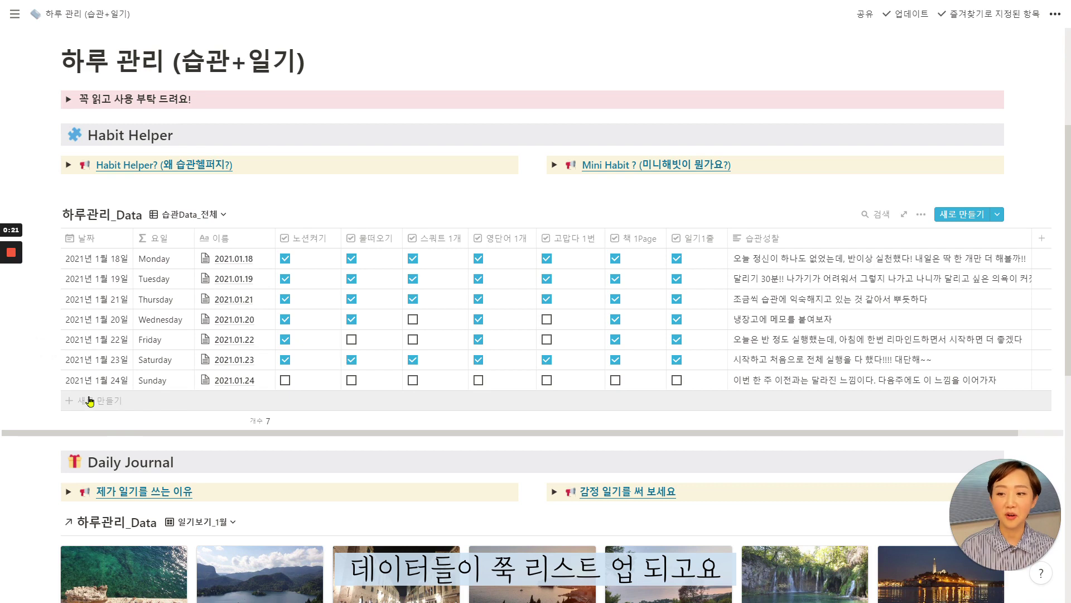
Tick 노션켜기 and 물떠오기 for 2021.01.24 in the habit table, and calculate the 노션켜기 column as 체크 표시된 비율(%).
click(285, 382)
click(352, 381)
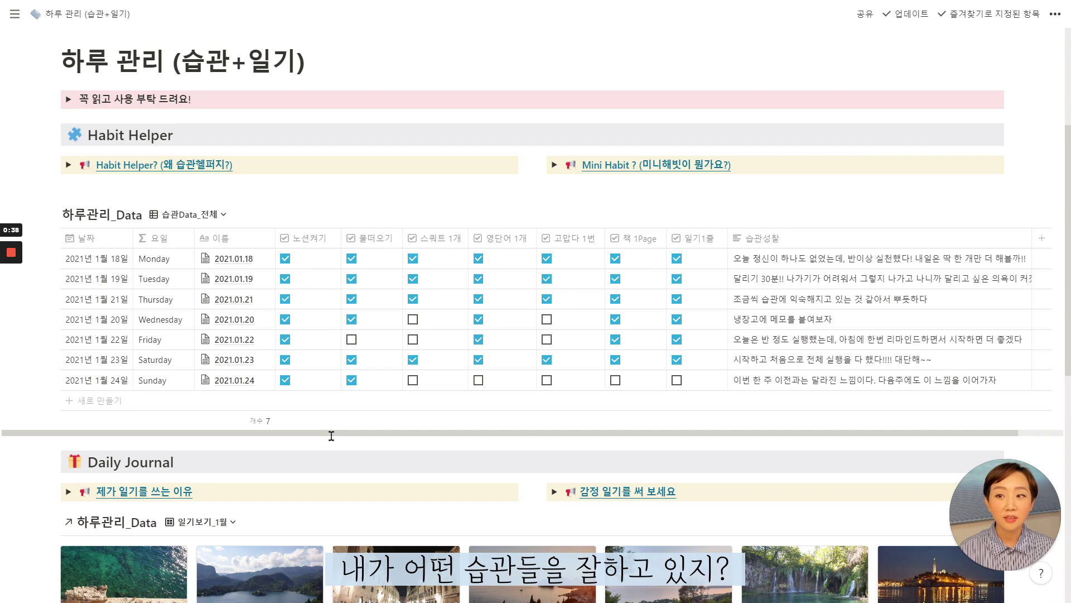
mouse_move(330, 428)
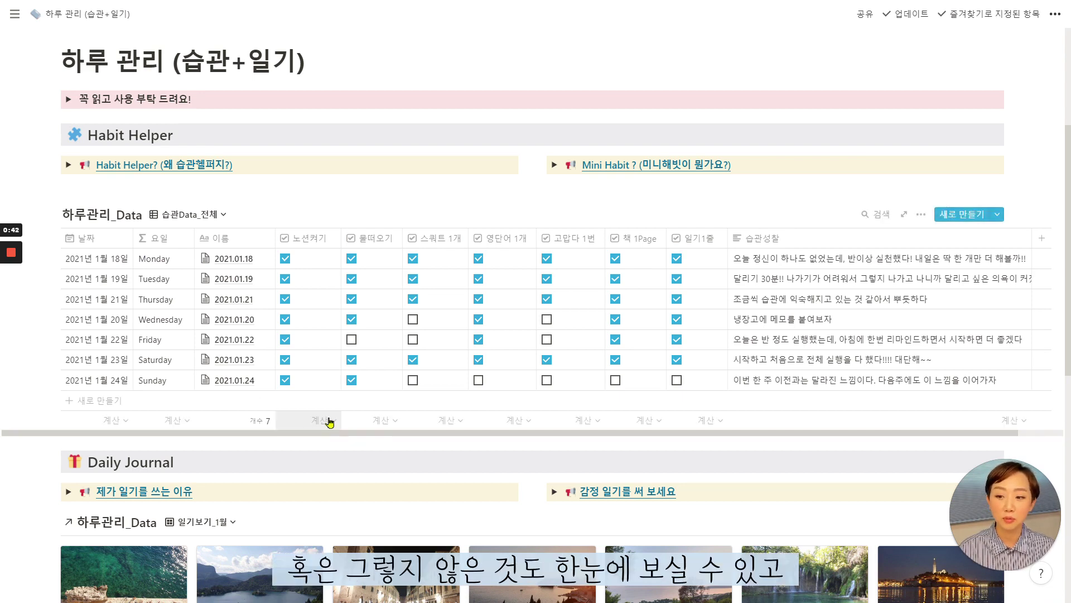
click(332, 422)
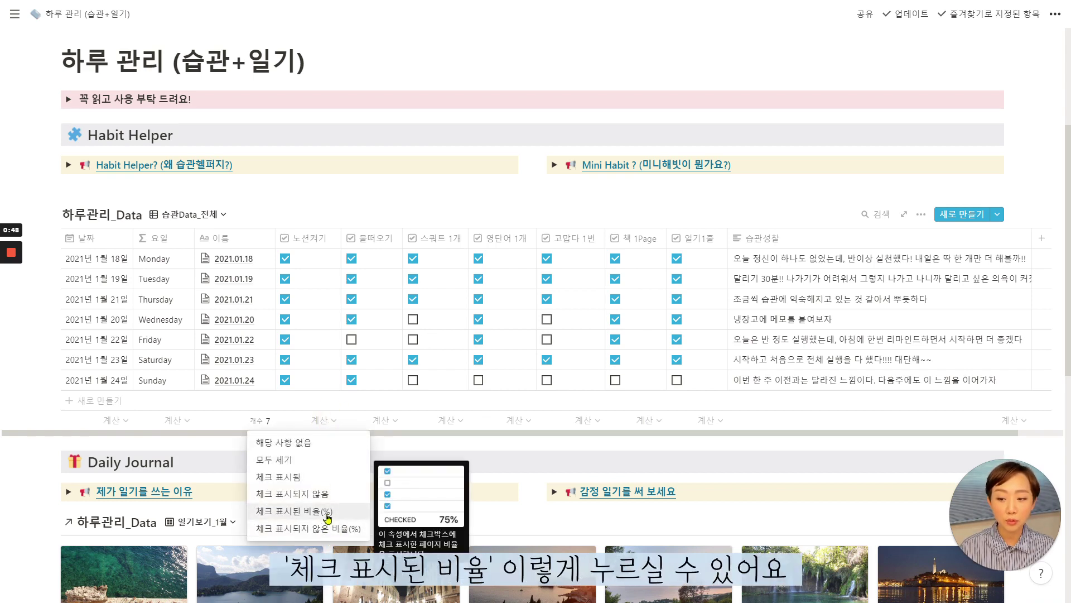
click(312, 477)
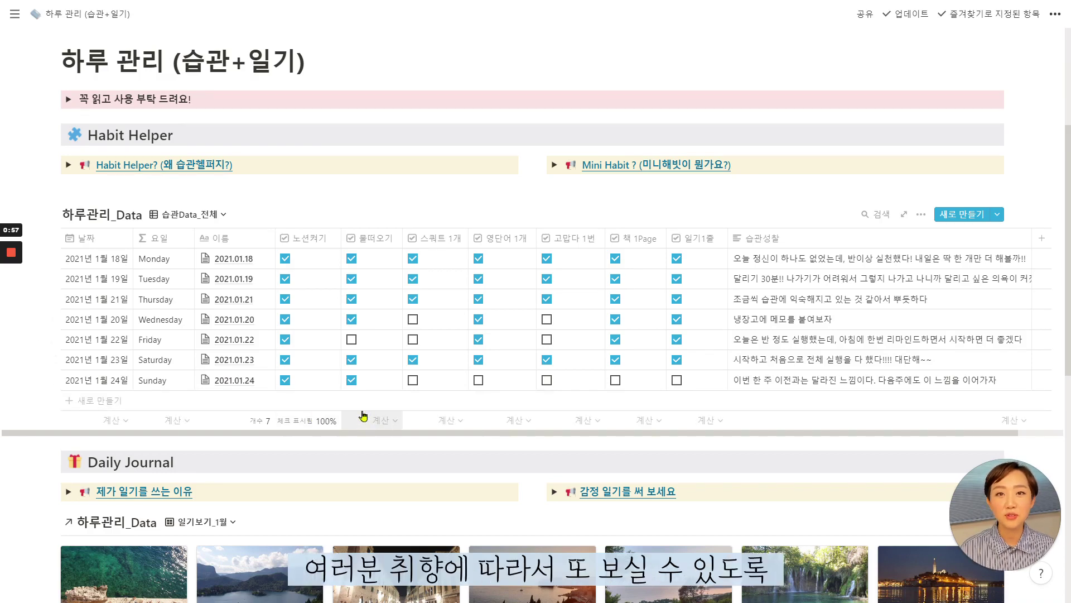
Switch the habit database to the 습관_갤러리보기_전체 view and tick 고맙다 1번 and 스쿼트 1개 on the 2021.01.20 card.
click(223, 215)
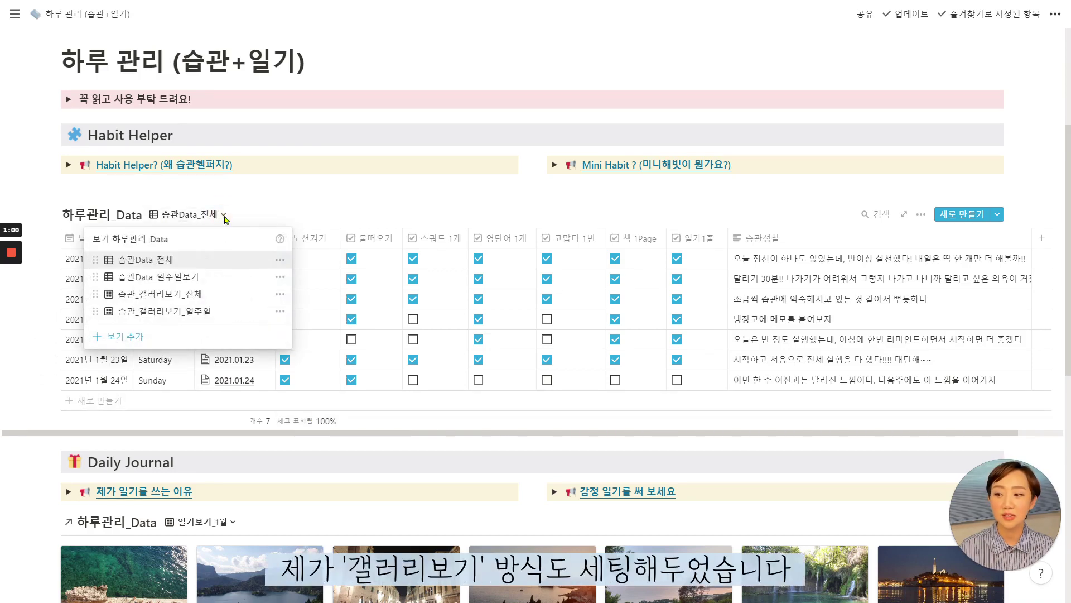
click(215, 296)
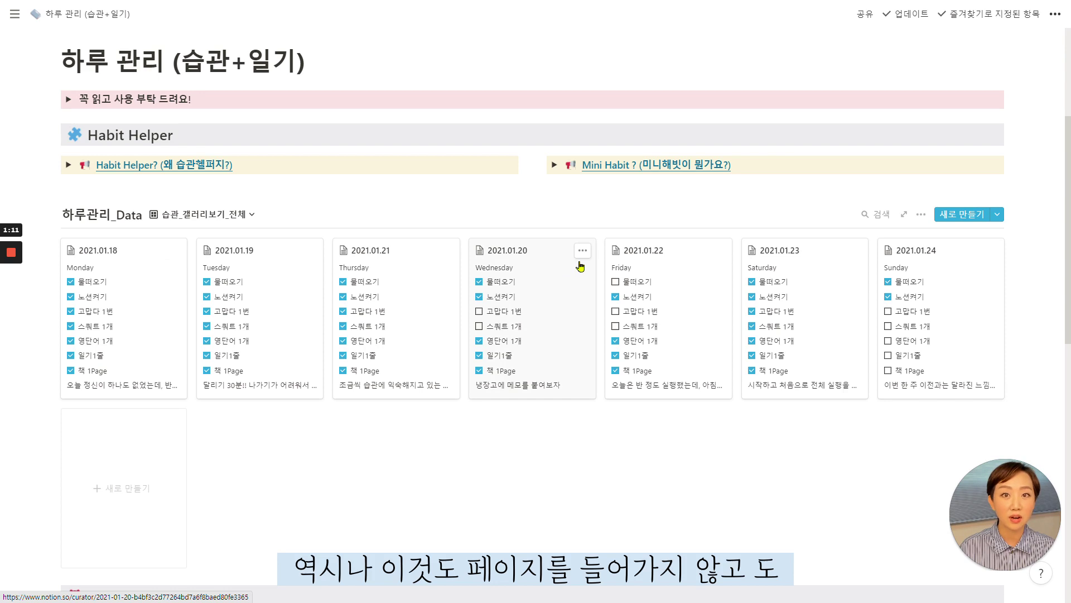
click(479, 312)
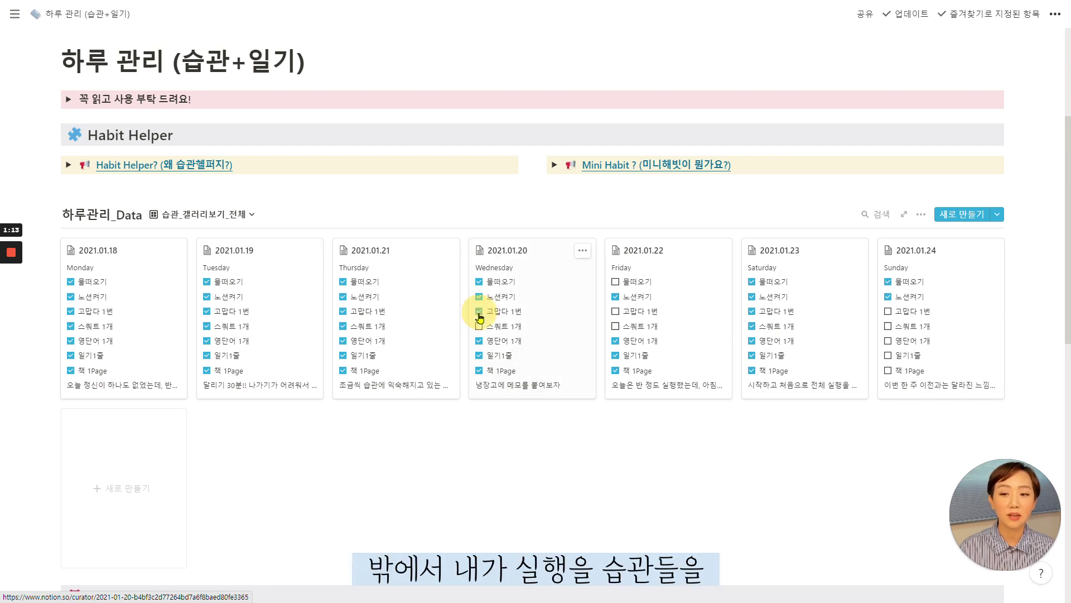
click(479, 326)
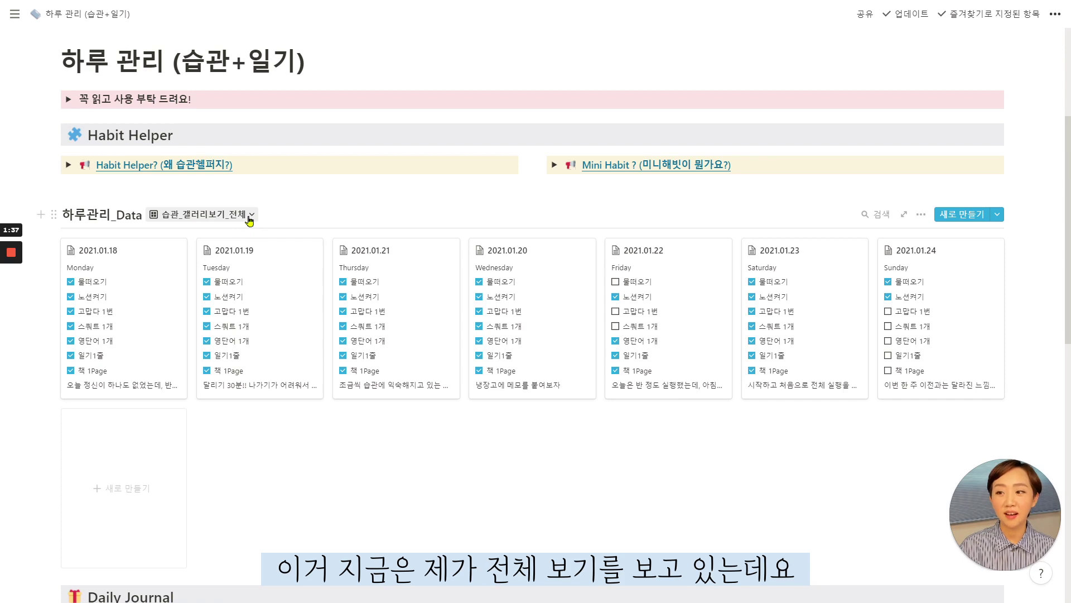
click(250, 218)
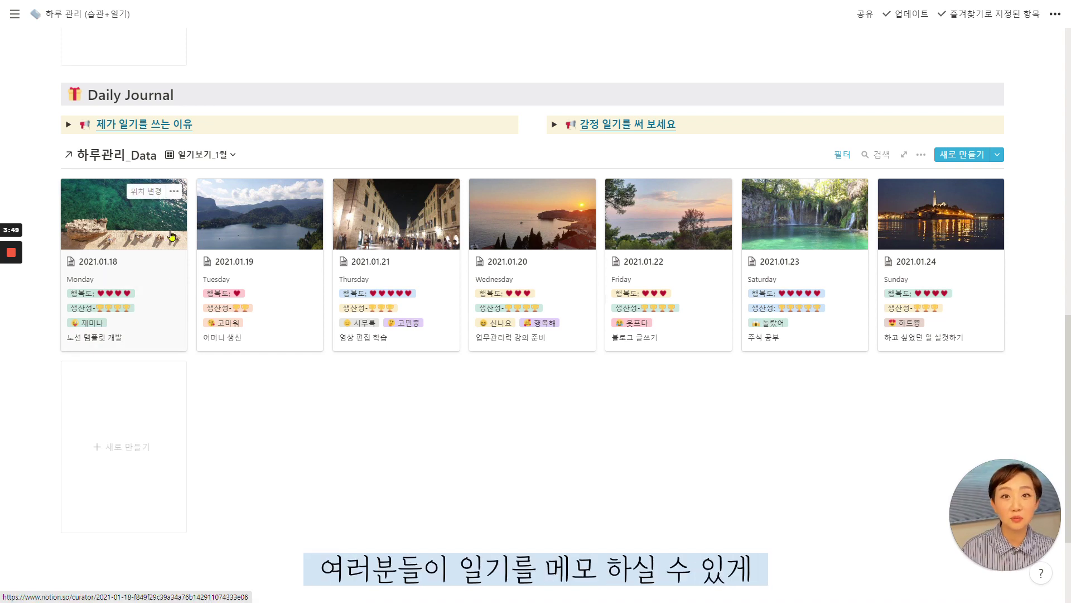
Open the 2021.01.18 journal entry and look through its properties and the 감사한 일, 일상 기록 and 오늘의 포토 sections.
click(148, 267)
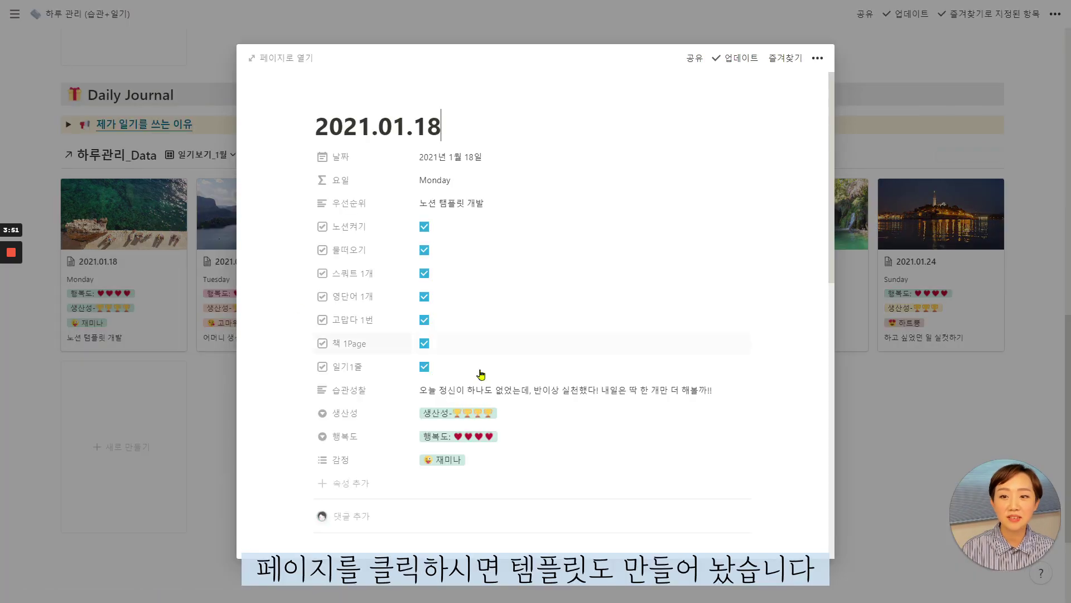
scroll(545, 389, down, 7)
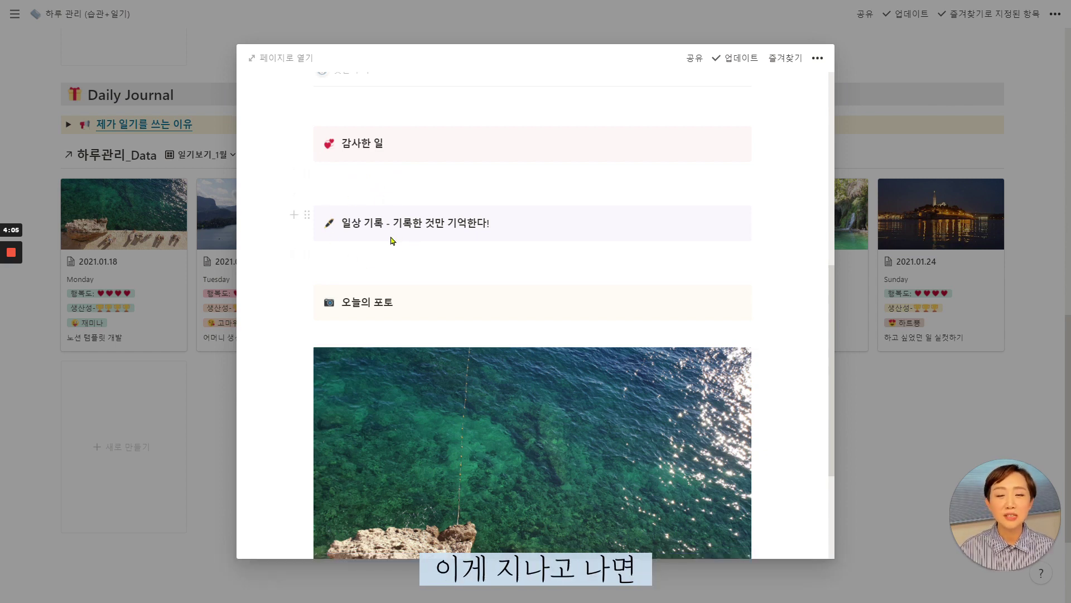
scroll(386, 240, down, 1)
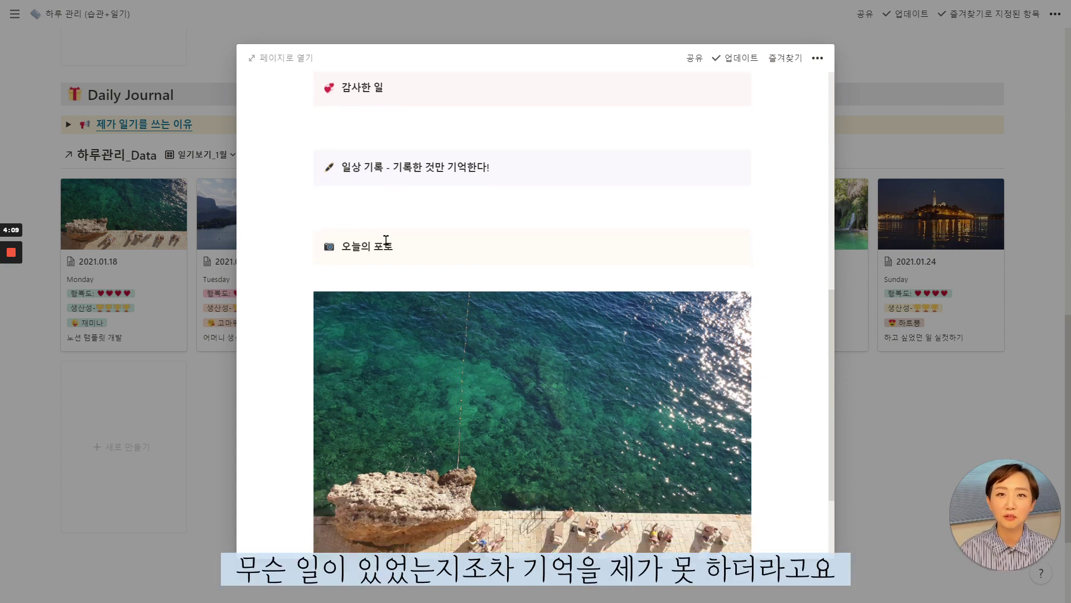
scroll(370, 237, down, 1)
scroll(370, 237, down, 1)
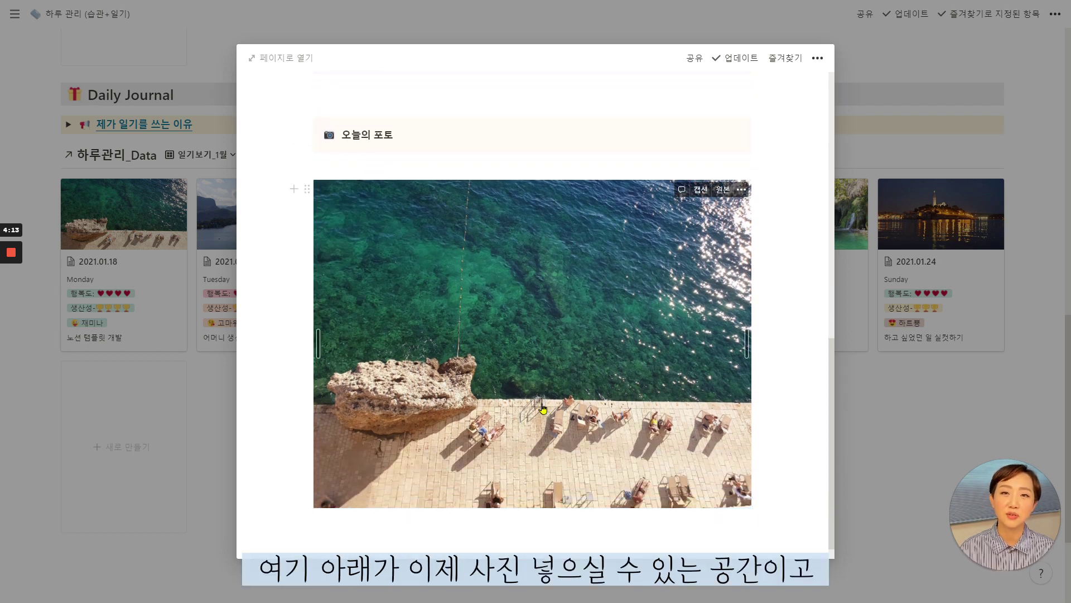
scroll(559, 352, down, 1)
scroll(559, 467, up, 1)
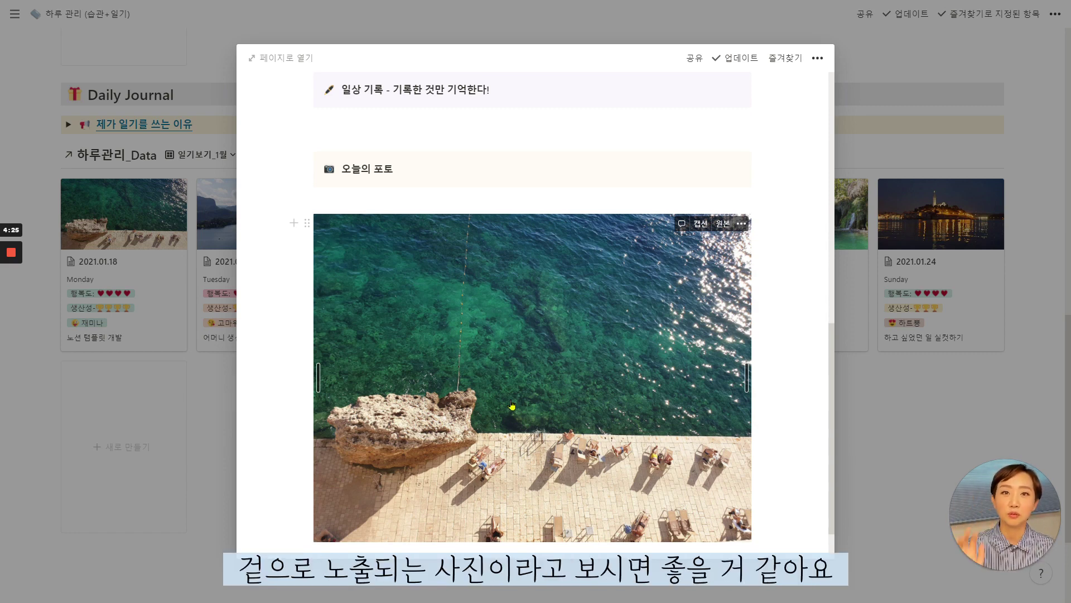
scroll(512, 406, down, 1)
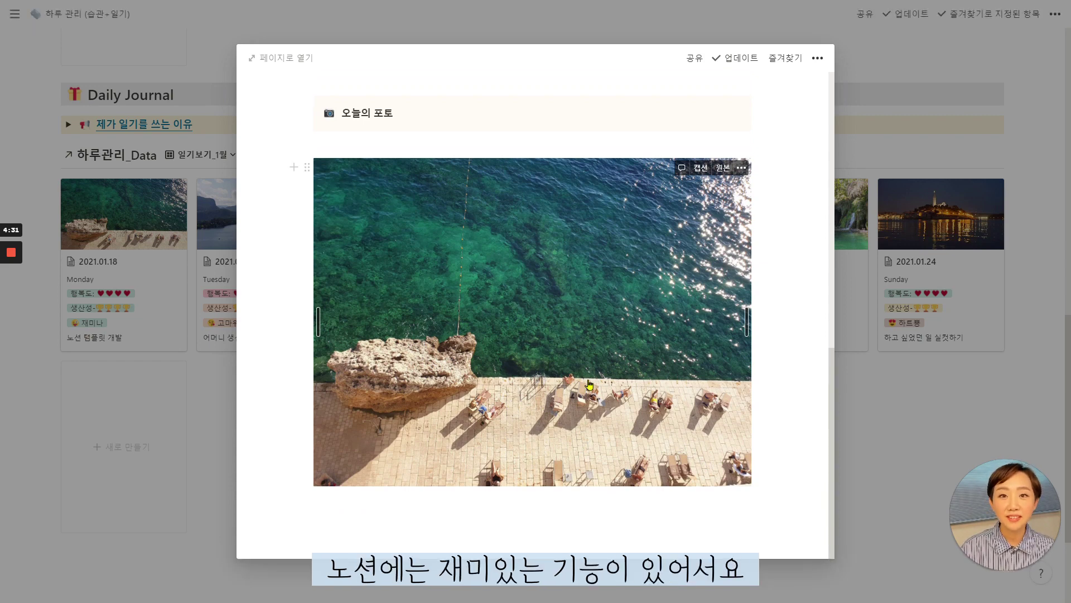
Add the caption "크로아티아 사진" to the photo under 오늘의 포토.
click(700, 168)
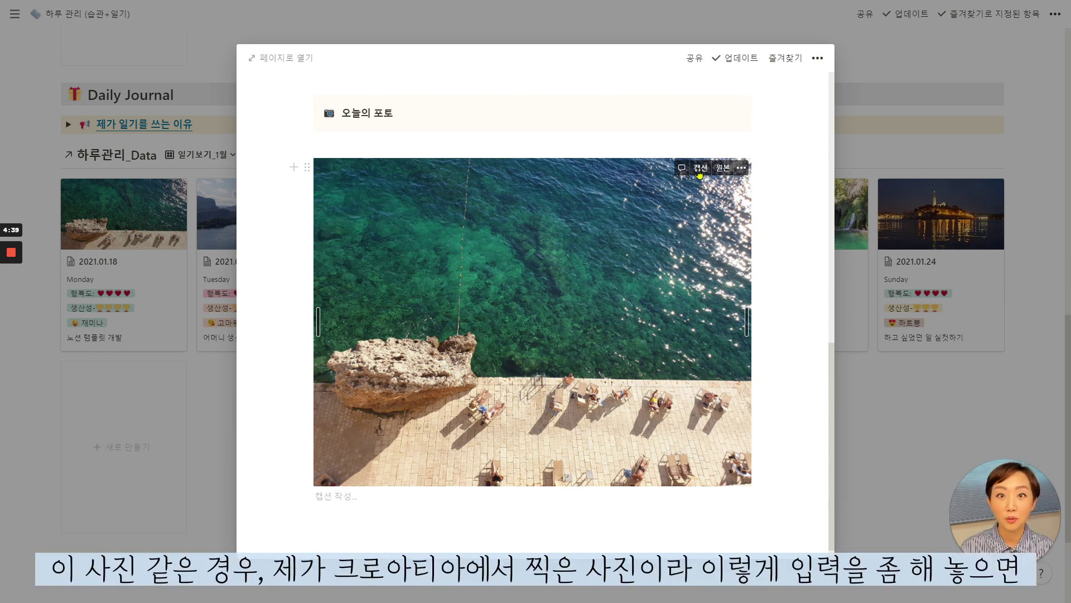
text(크로아)
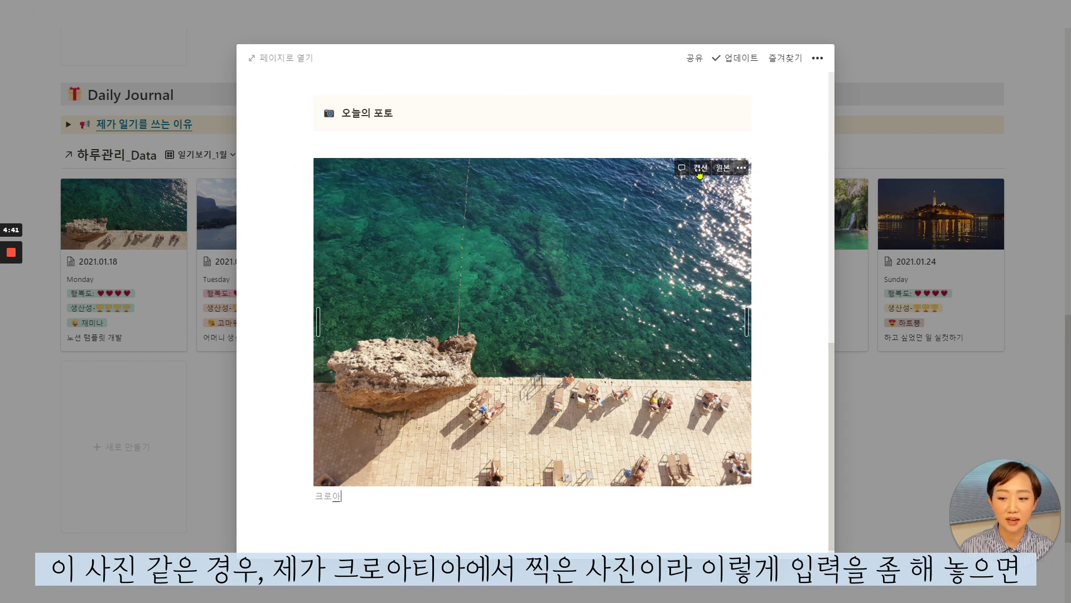
text(티아 사진)
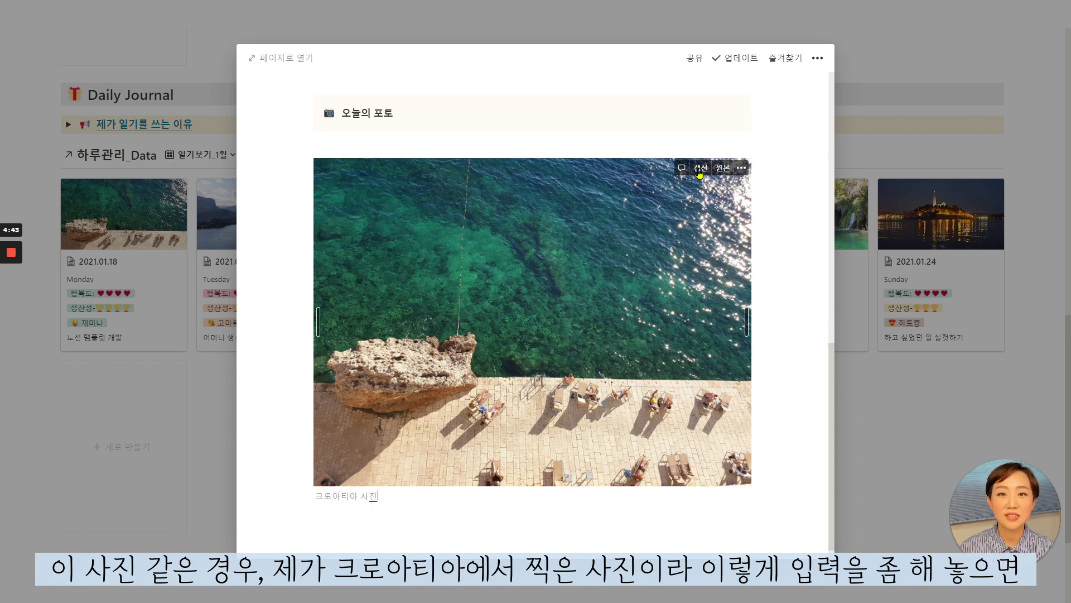
key(Return)
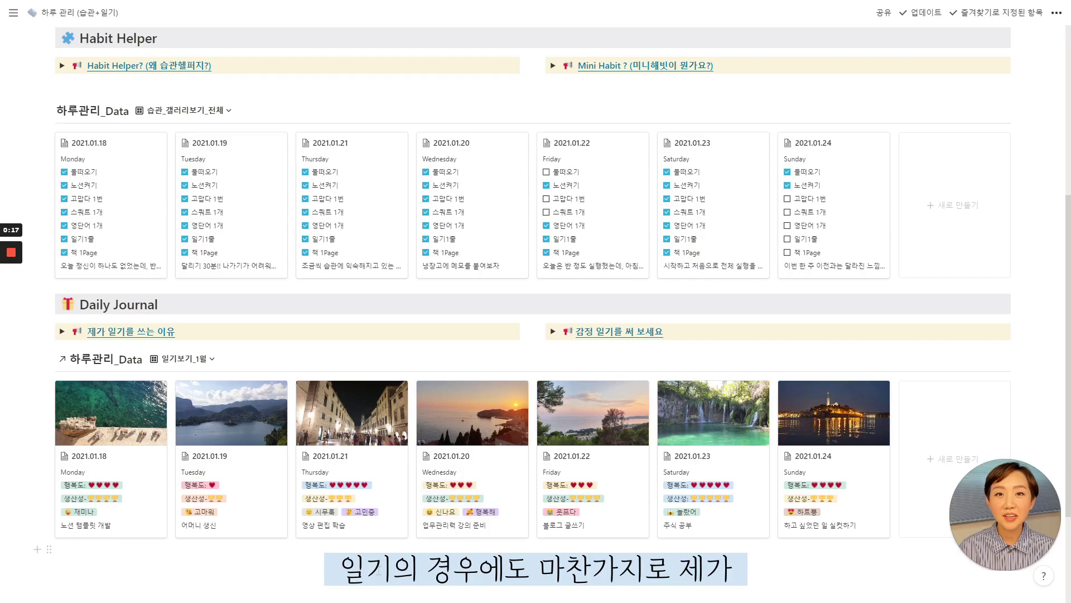
Examine the available Daily Journal views and the date filters applied to the 일기보기_1월 view.
click(212, 360)
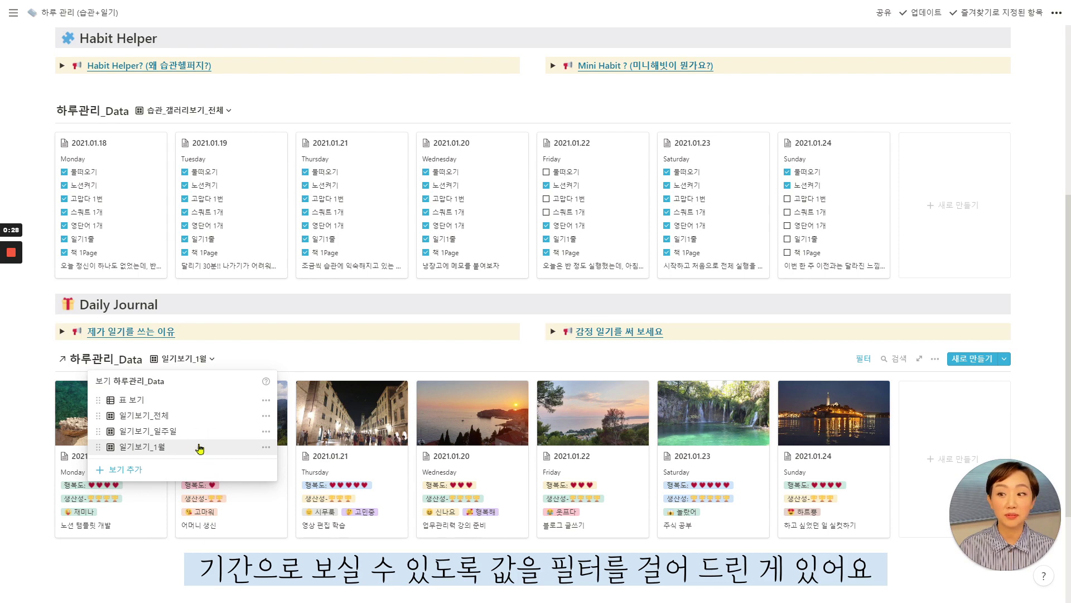
click(863, 360)
click(863, 359)
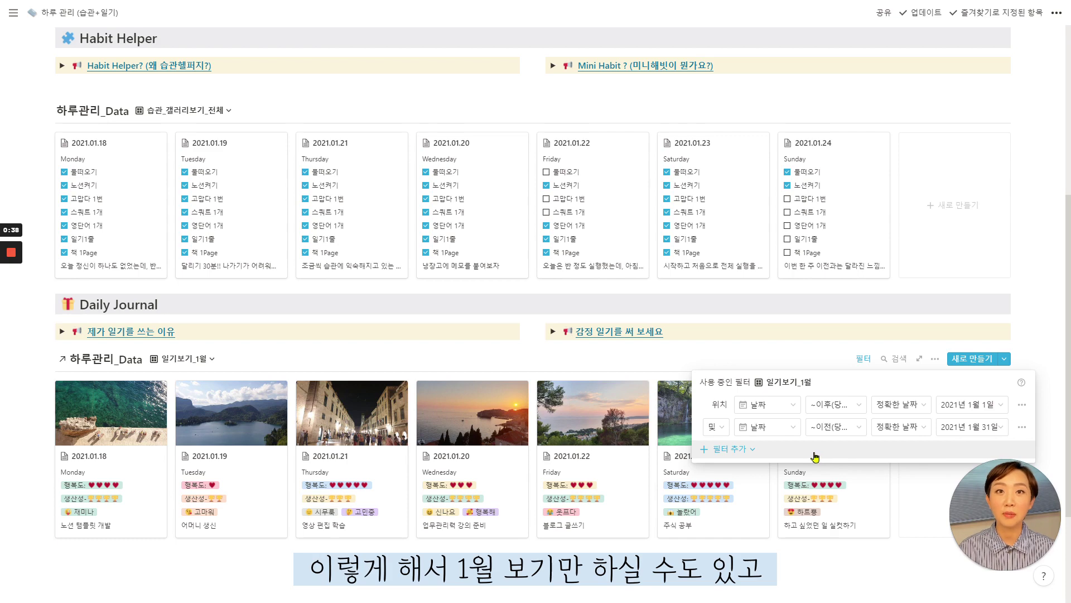
click(578, 355)
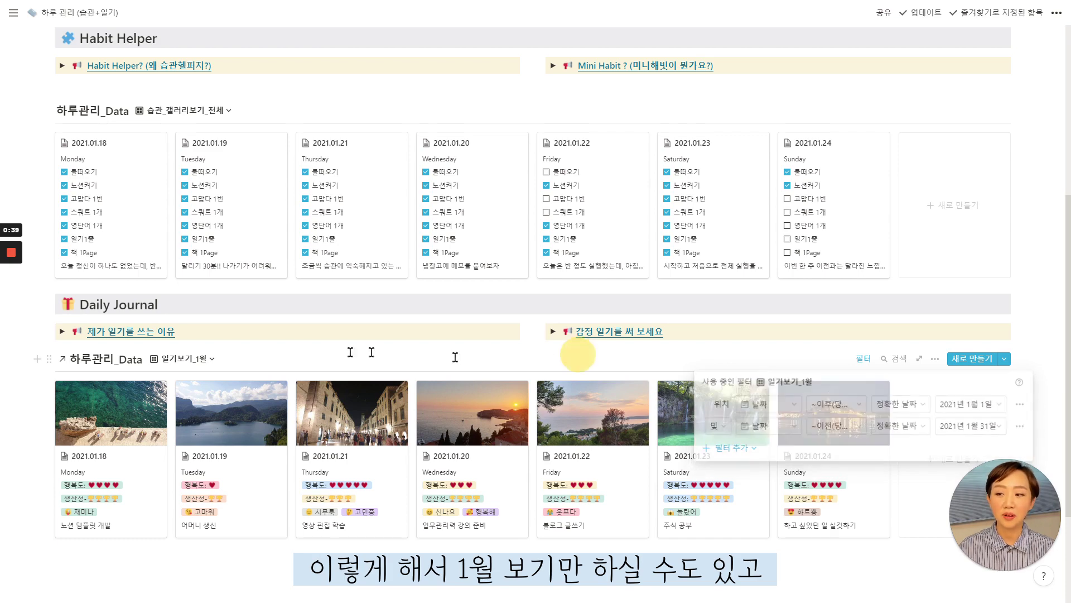
Switch the Daily Journal gallery to the 일기보기_전체 view and look over its cards.
click(211, 362)
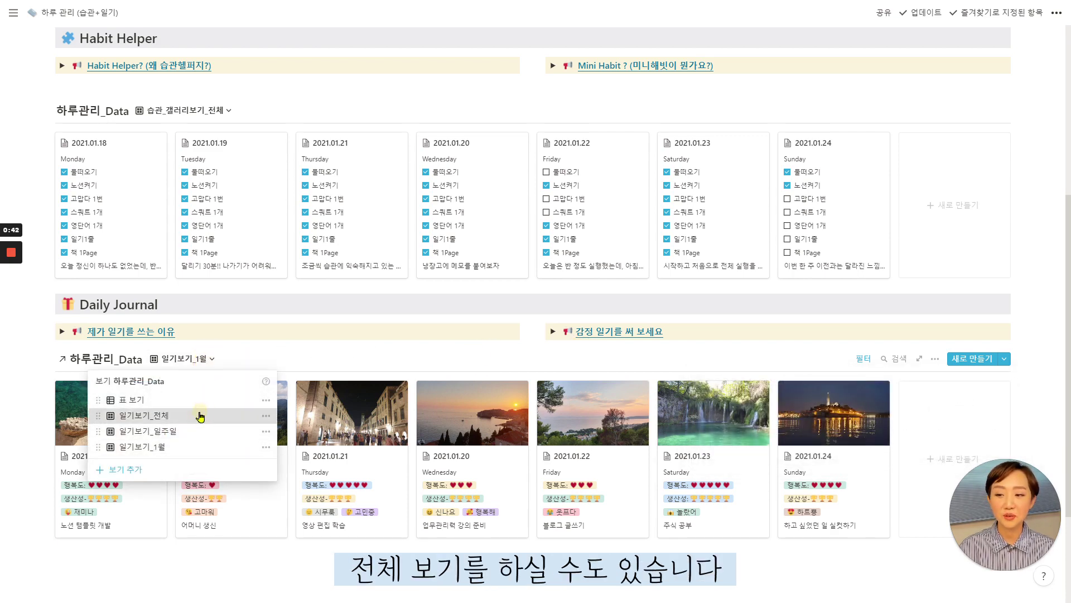
click(203, 415)
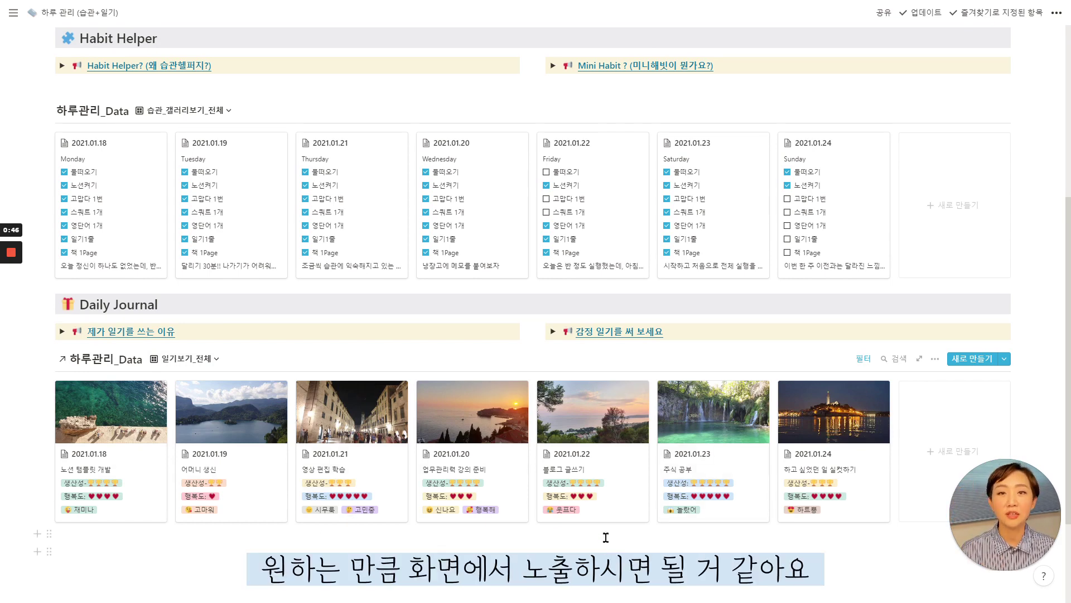
scroll(607, 539, up, 2)
scroll(608, 543, down, 3)
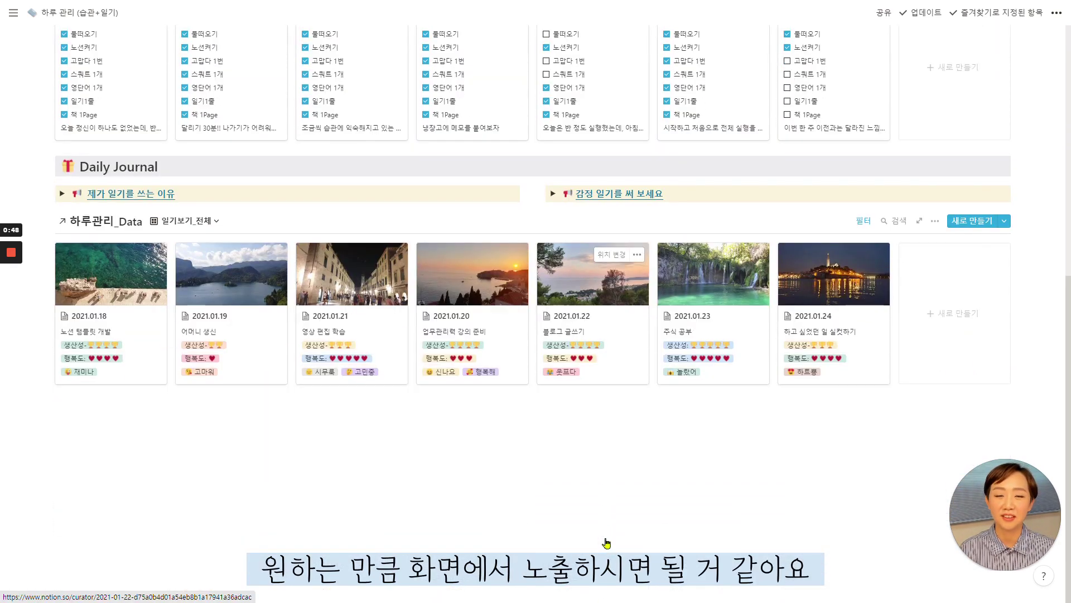
scroll(606, 537, up, 1)
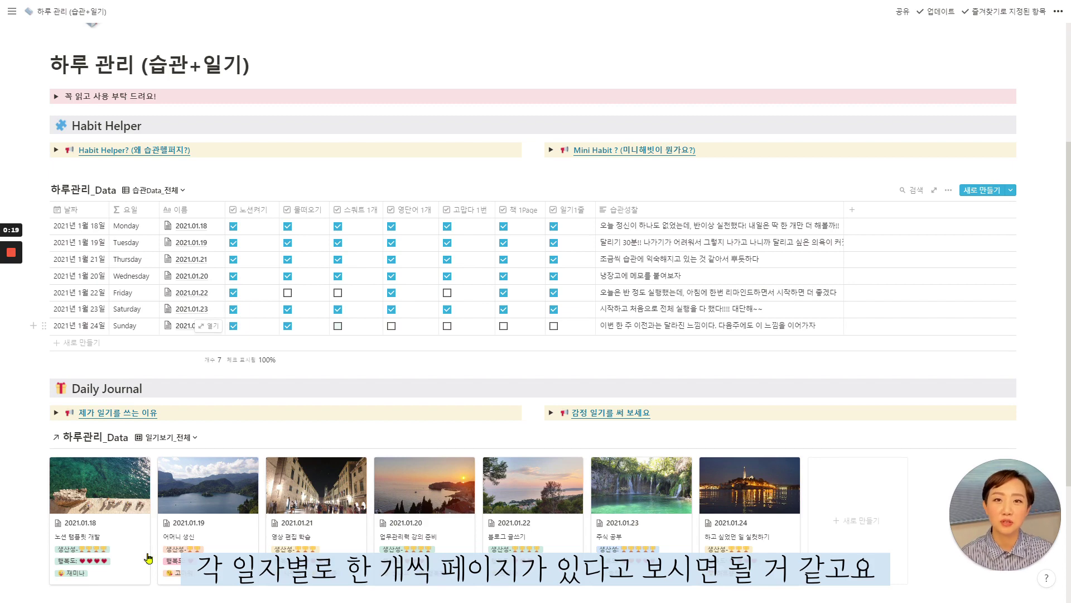
Open the 2021.01.18 entry from the Daily Journal and add 하트뿅 to its 감정 property.
click(124, 501)
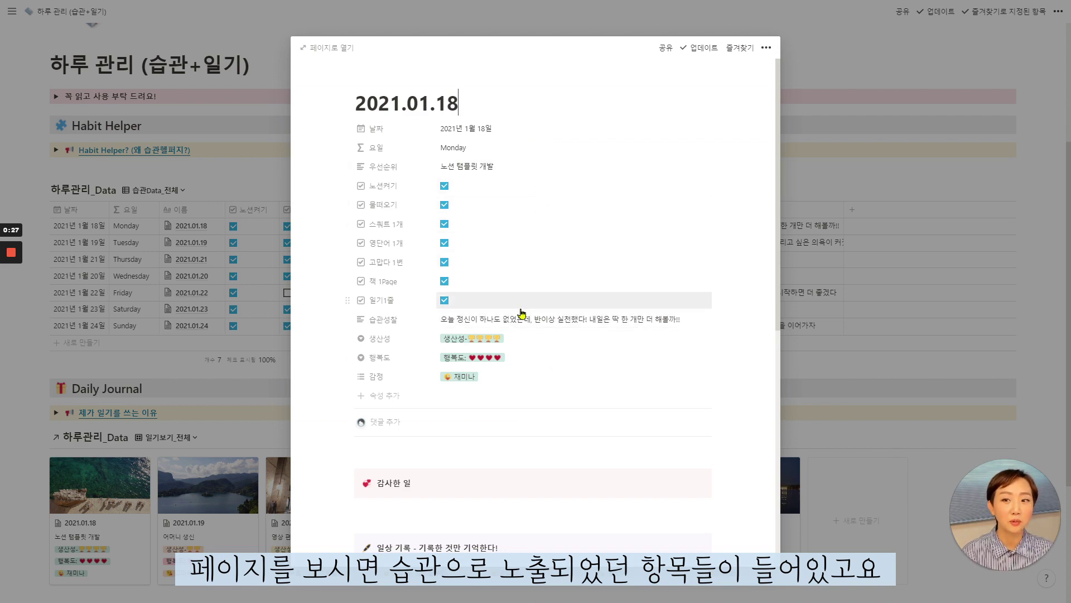
scroll(522, 314, down, 1)
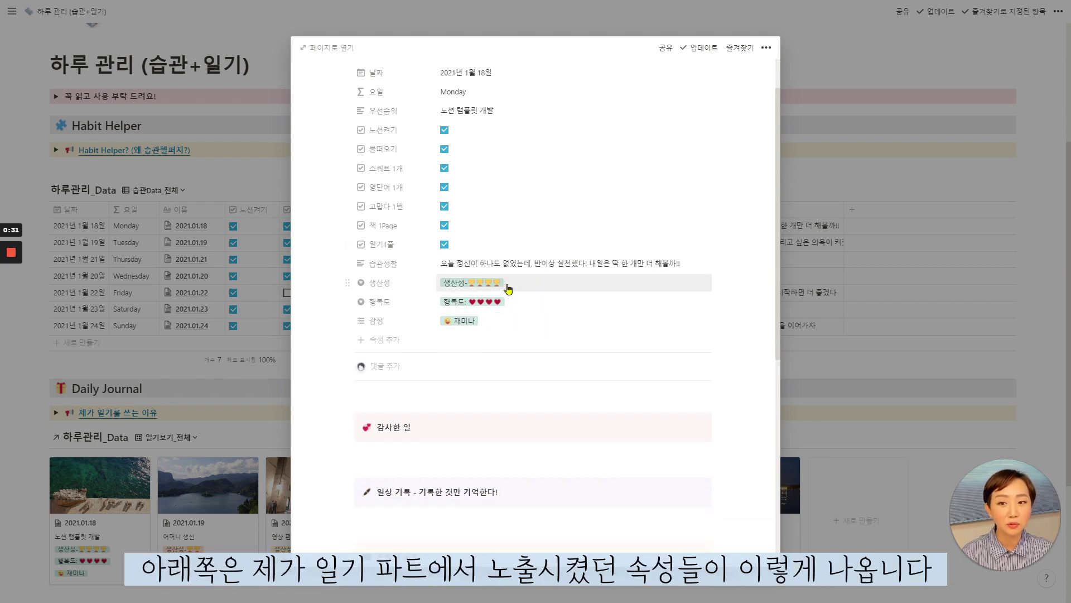
click(499, 329)
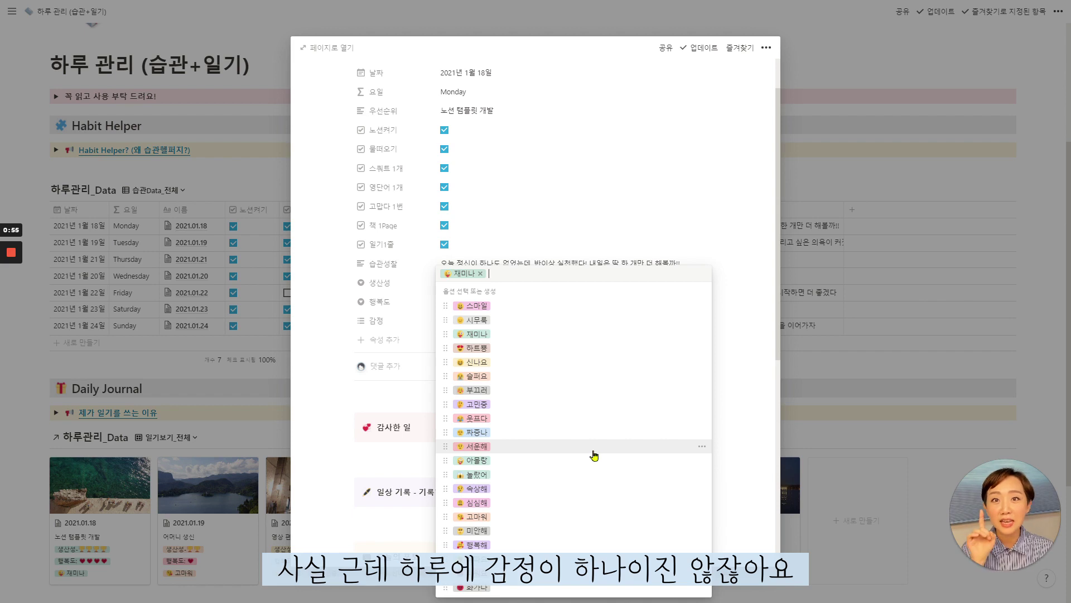
click(468, 348)
click(760, 352)
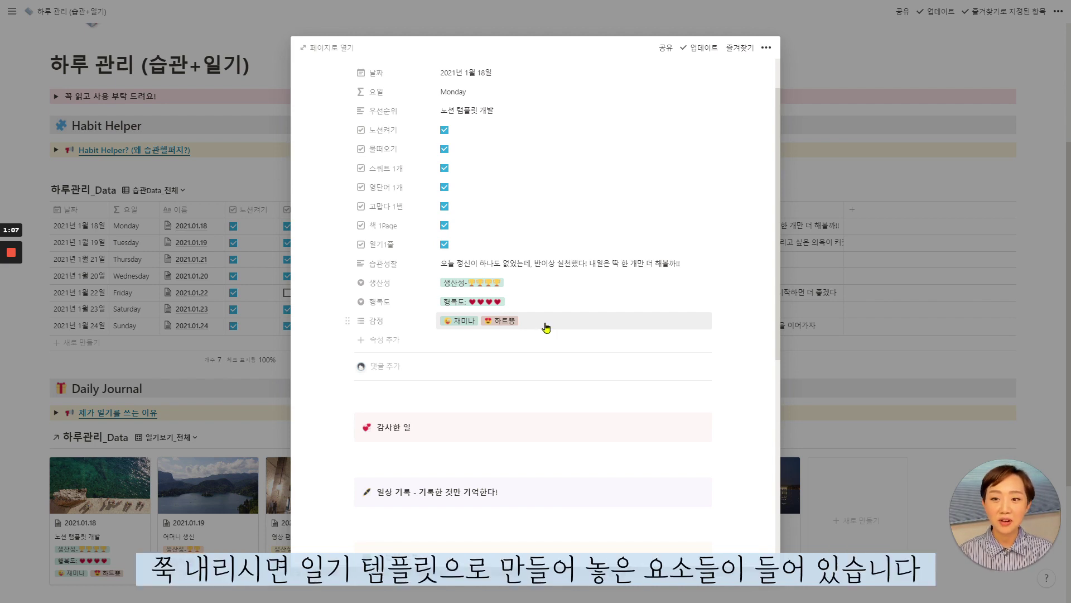
Look through the journal sections and photo in the body of the 2021.01.18 entry.
scroll(546, 335, down, 3)
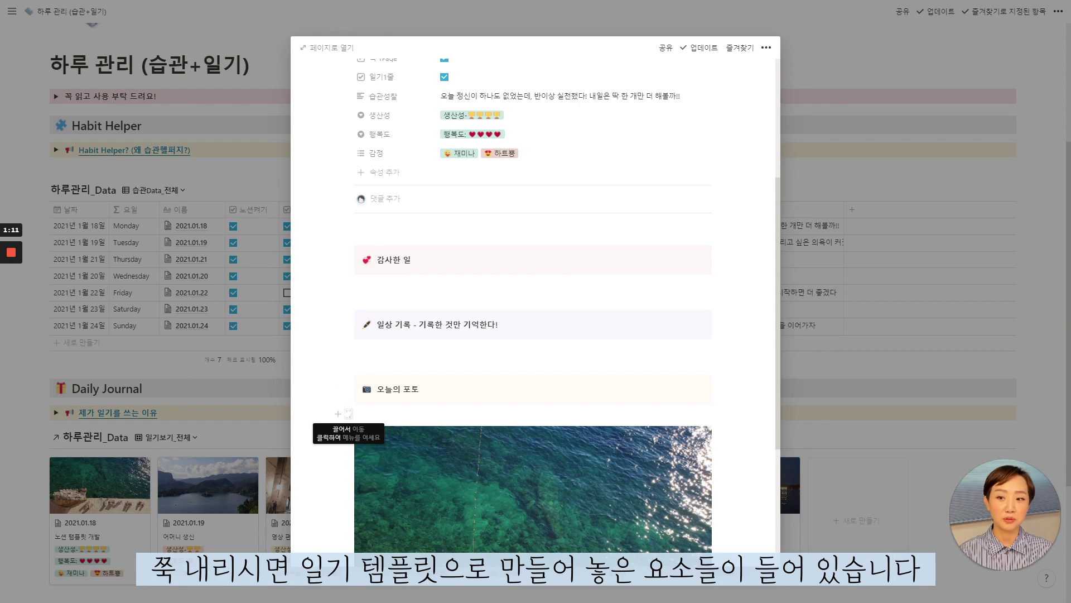
scroll(727, 395, down, 4)
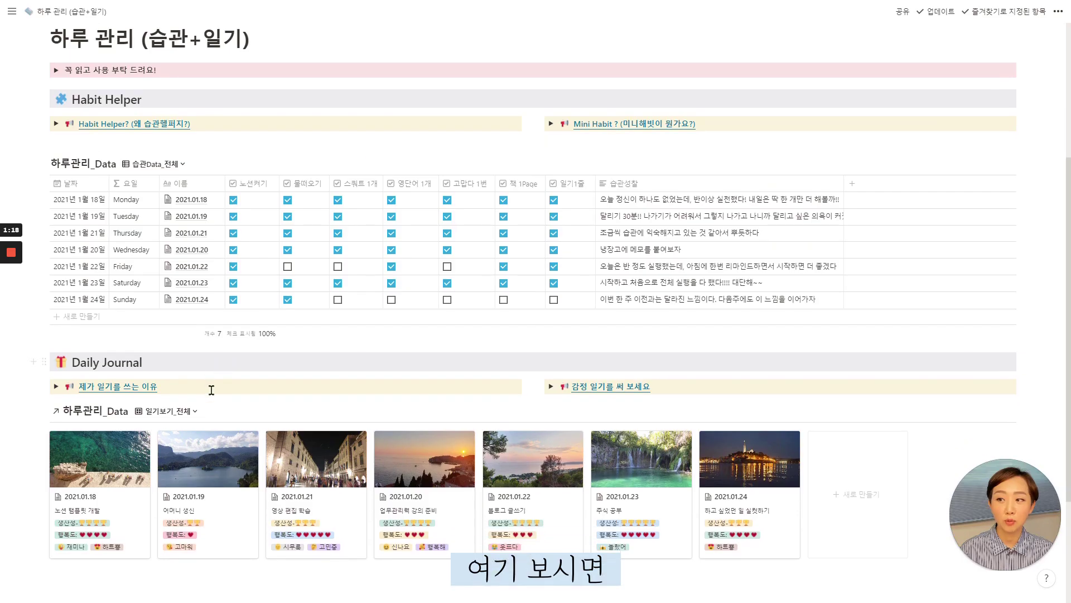
Examine which properties are enabled for the cards in the Daily Journal's 일기보기_전체 view.
scroll(211, 389, down, 1)
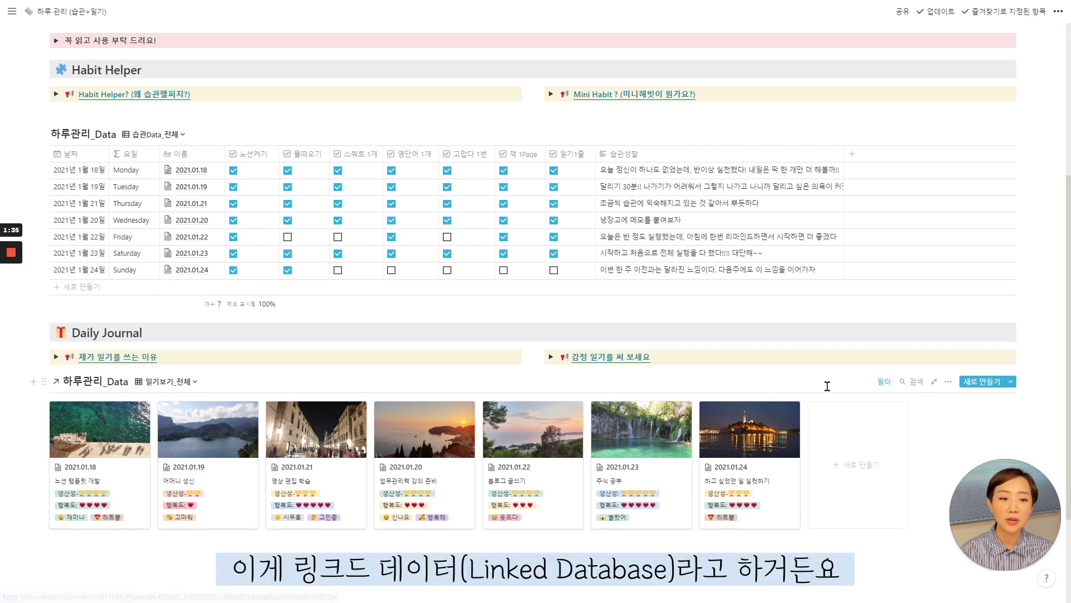
click(947, 389)
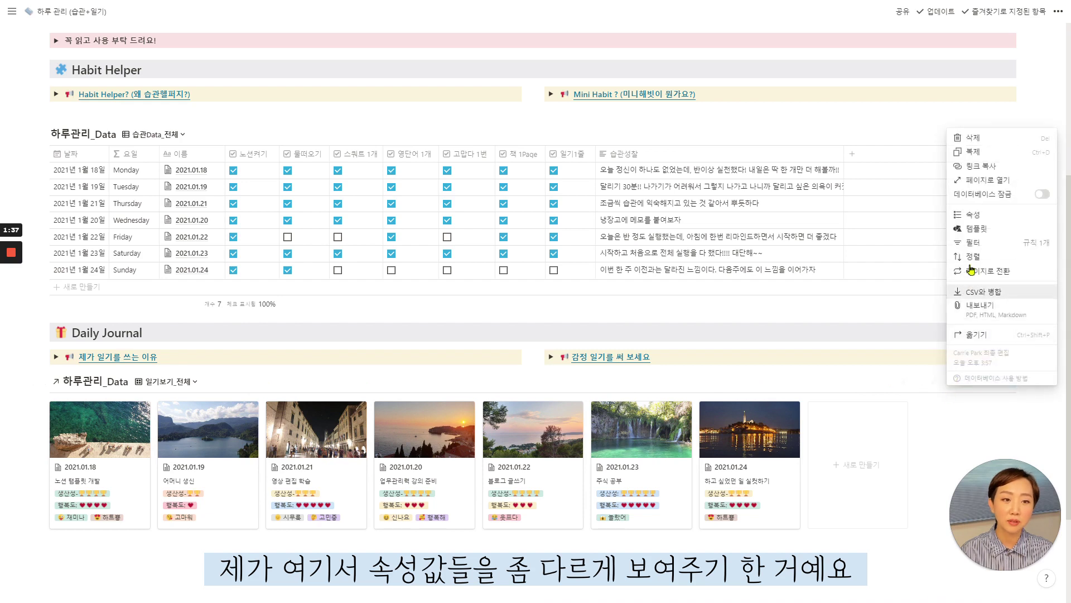
click(985, 222)
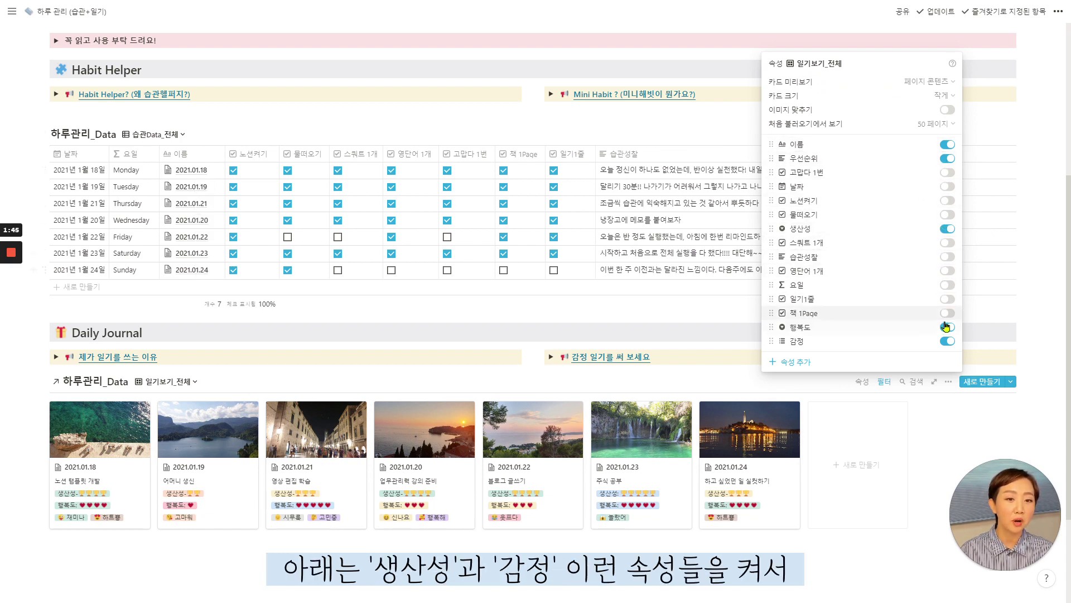
click(923, 409)
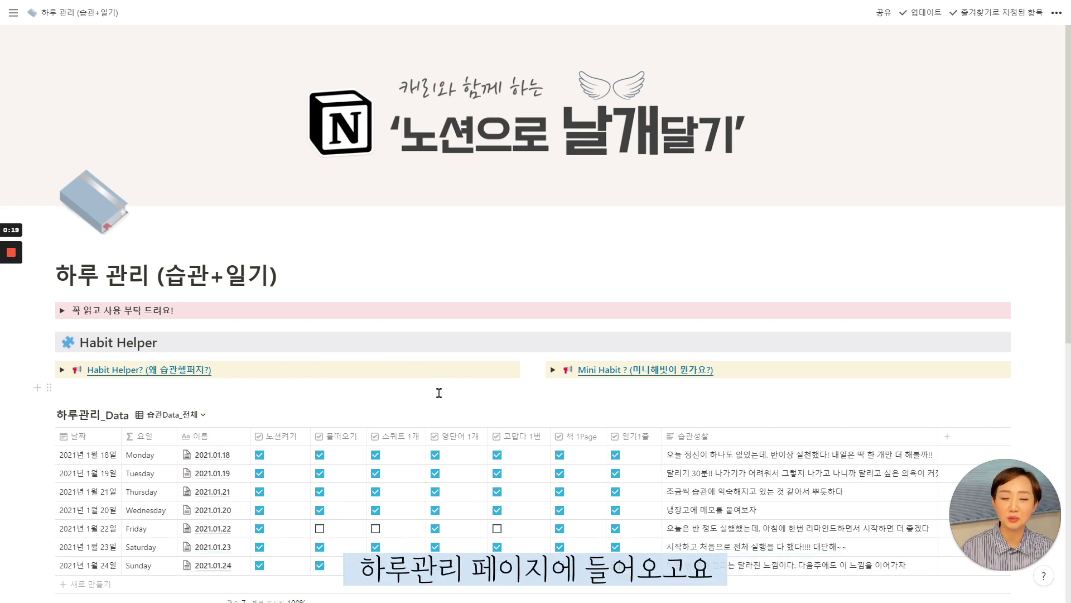
Create a new entry in the Daily Journal gallery and set its 날짜 to 2021년 2월 4일.
click(593, 391)
scroll(593, 391, down, 8)
scroll(250, 236, up, 3)
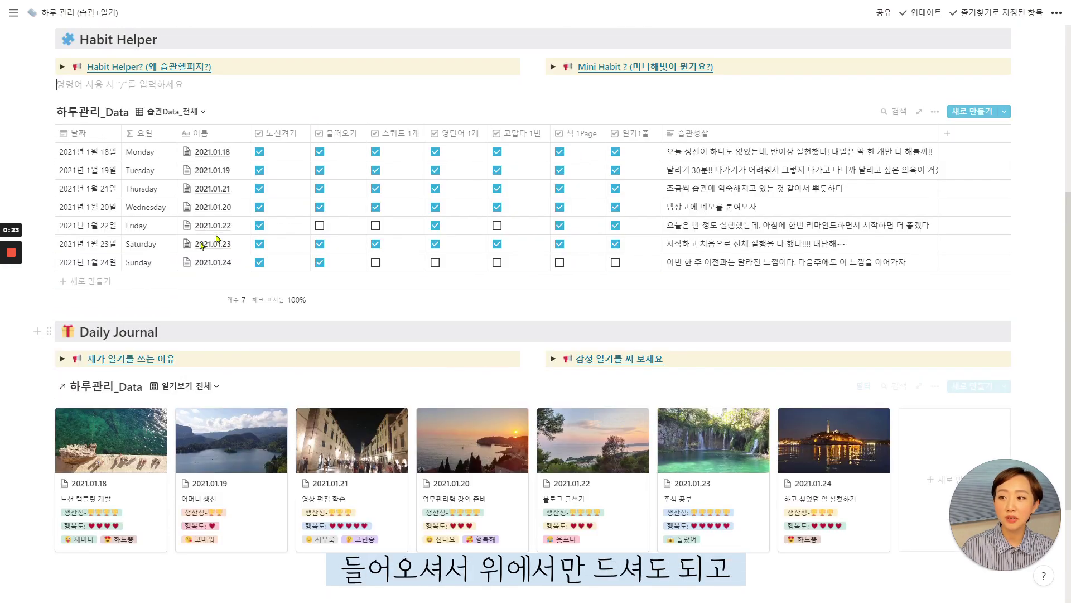
scroll(250, 236, down, 2)
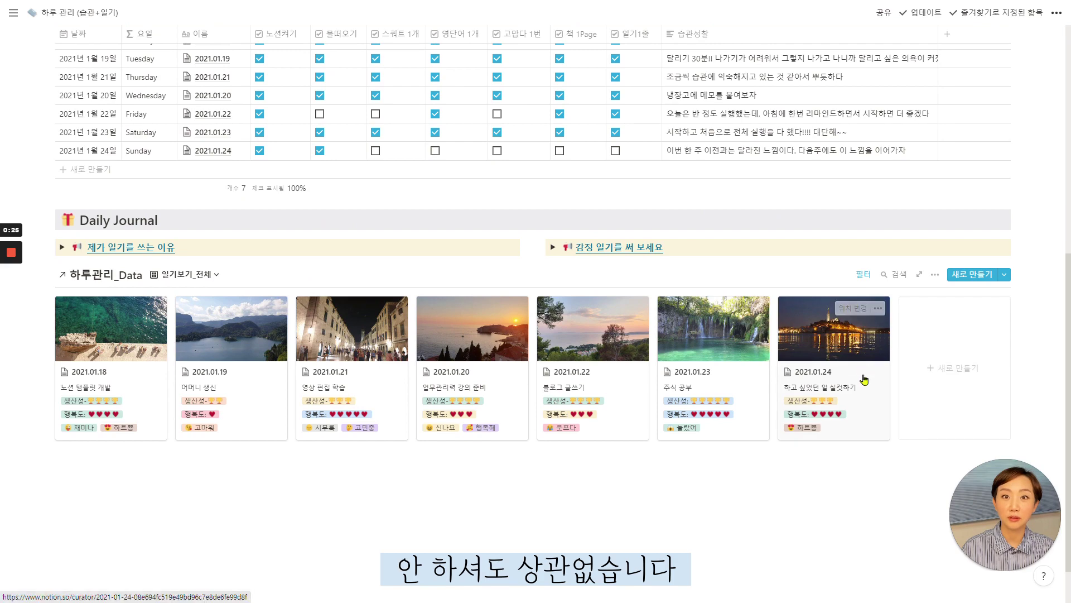
click(971, 394)
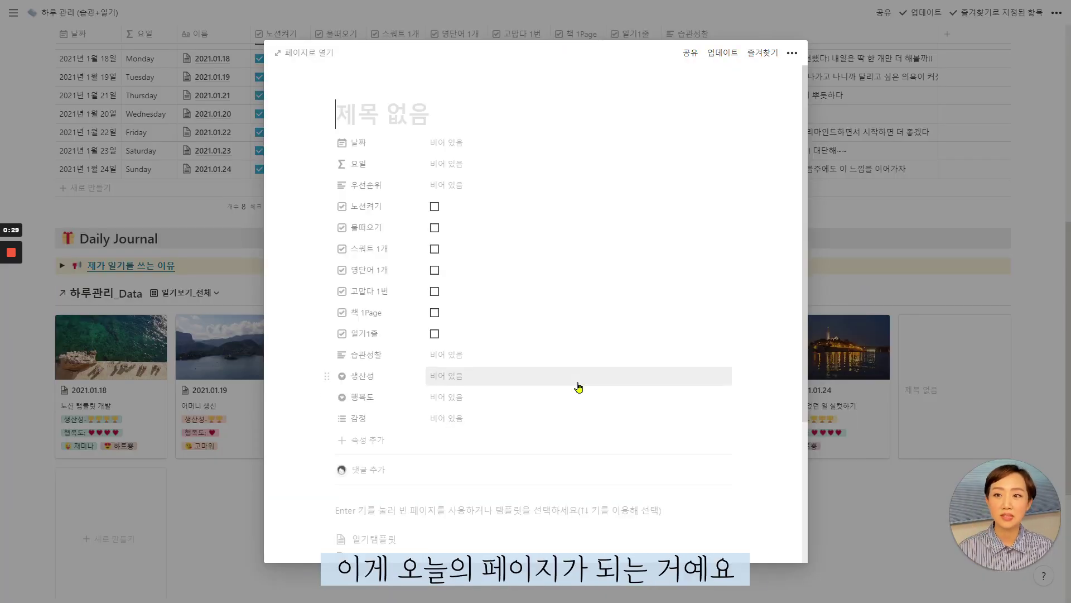
click(376, 112)
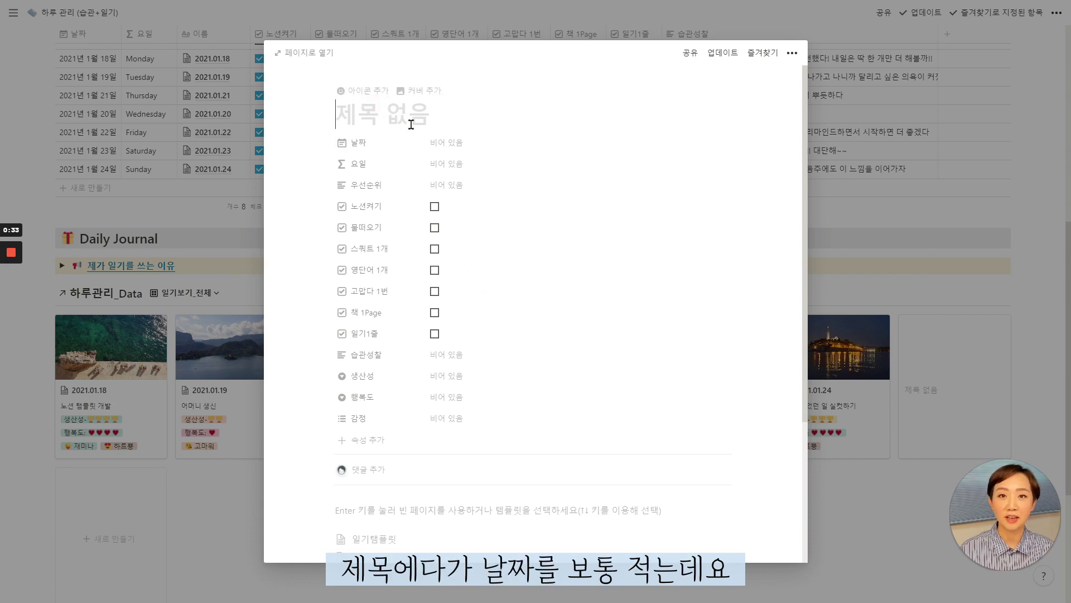
click(446, 142)
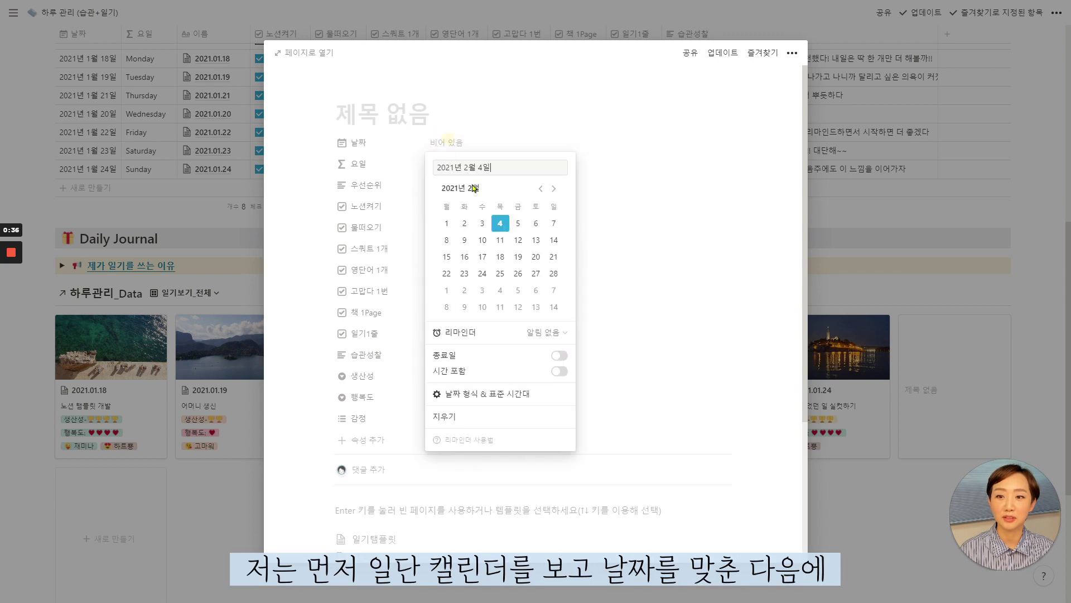
click(501, 226)
Title the new journal entry 2021.02.04.
click(380, 116)
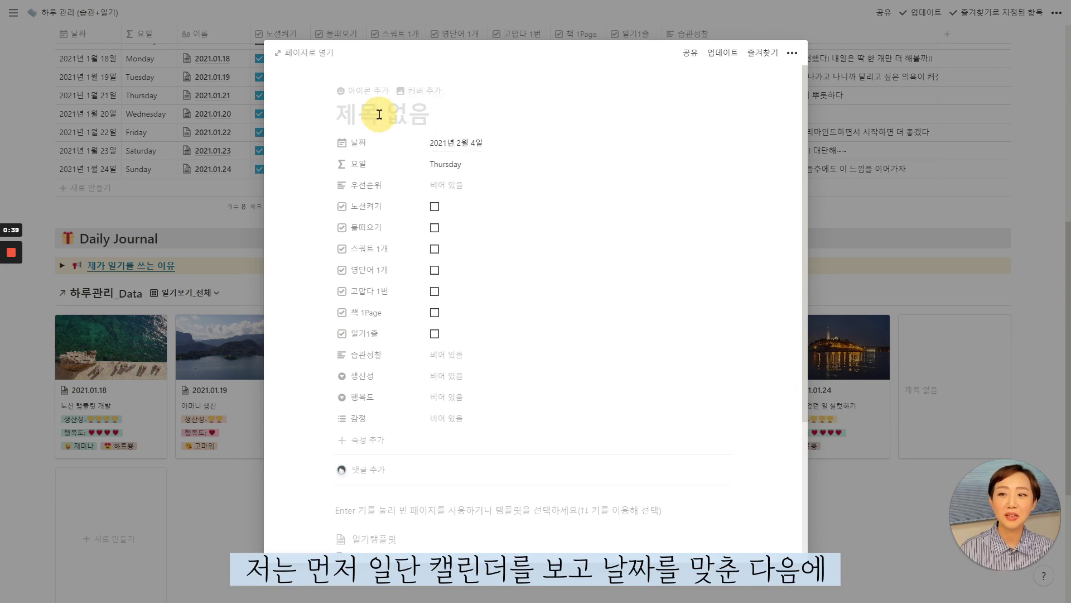
text(20)
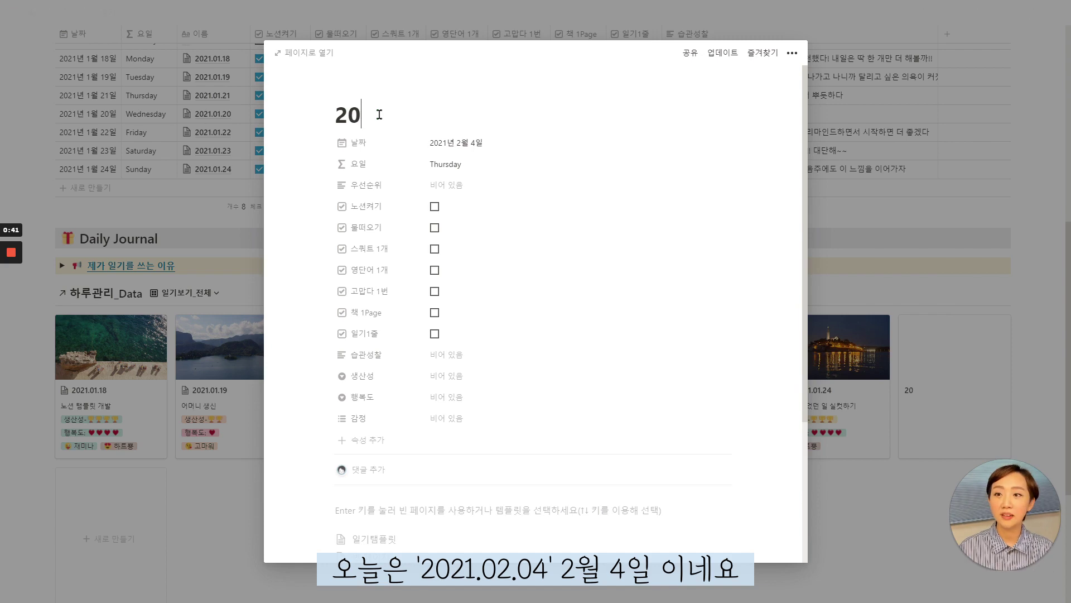
text(21.02.)
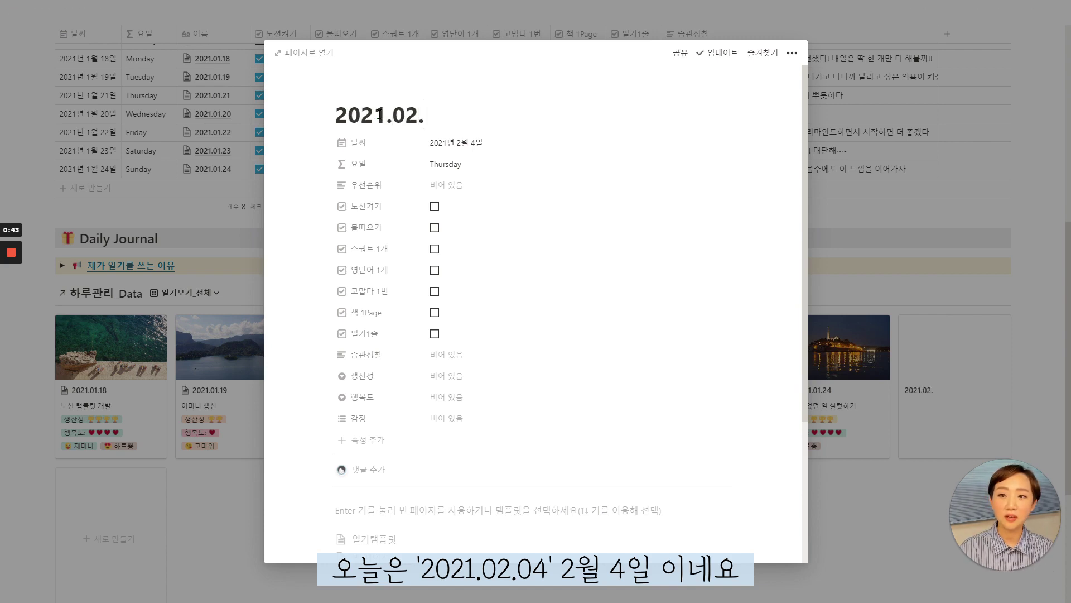
text(04)
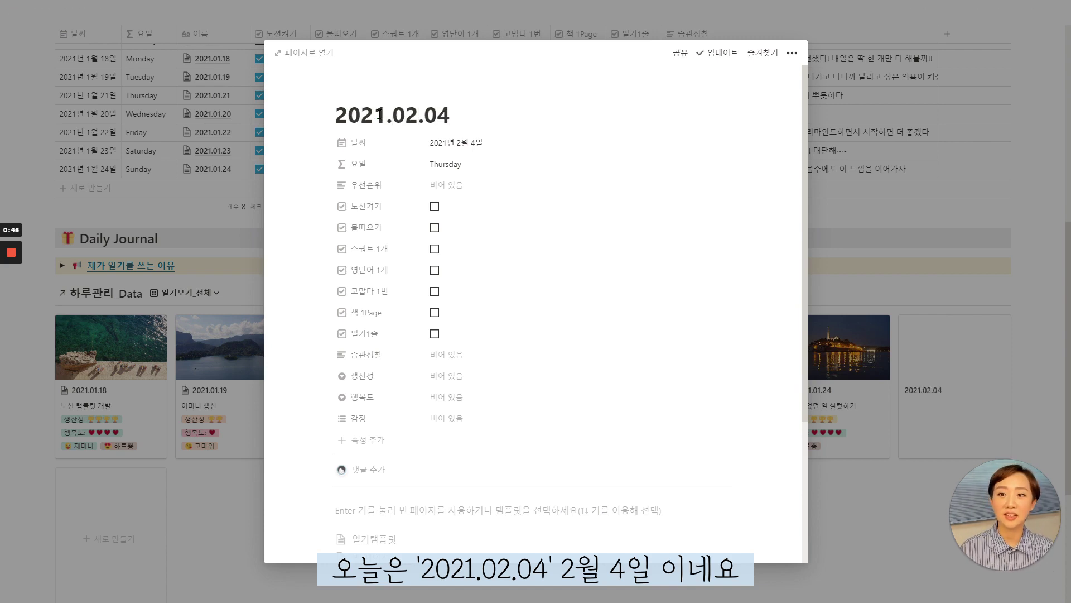
Examine the formatDate formula behind the 요일 property of the 2021.02.04 entry.
click(473, 166)
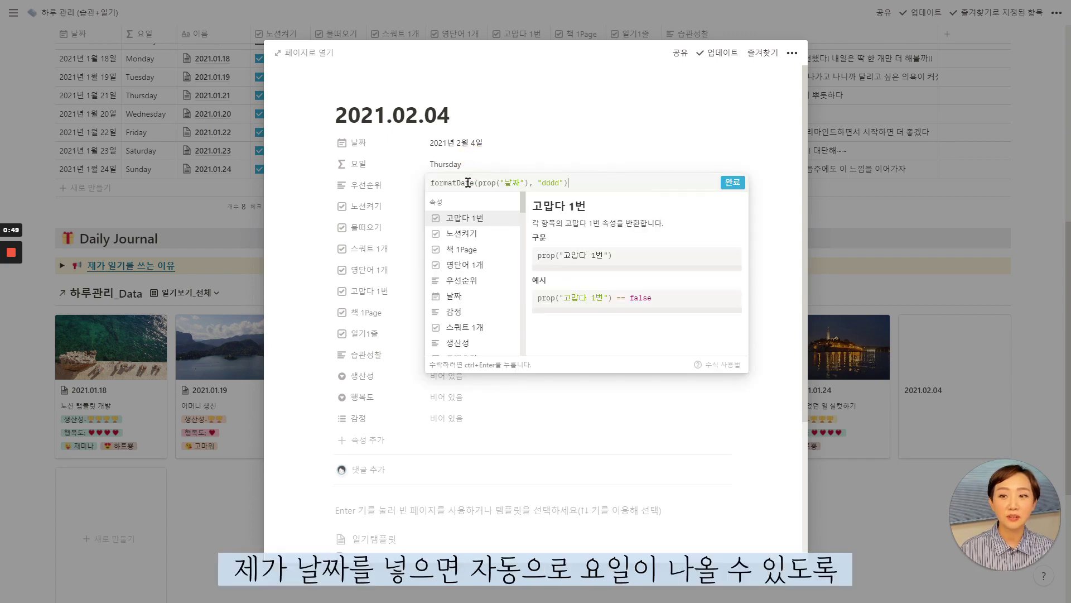
click(472, 183)
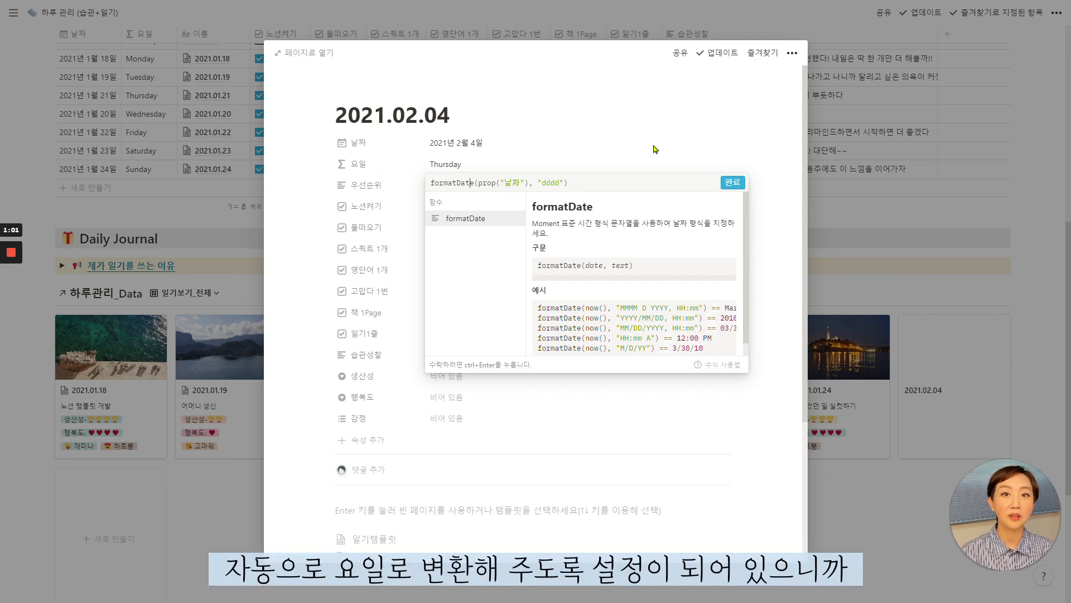
click(733, 184)
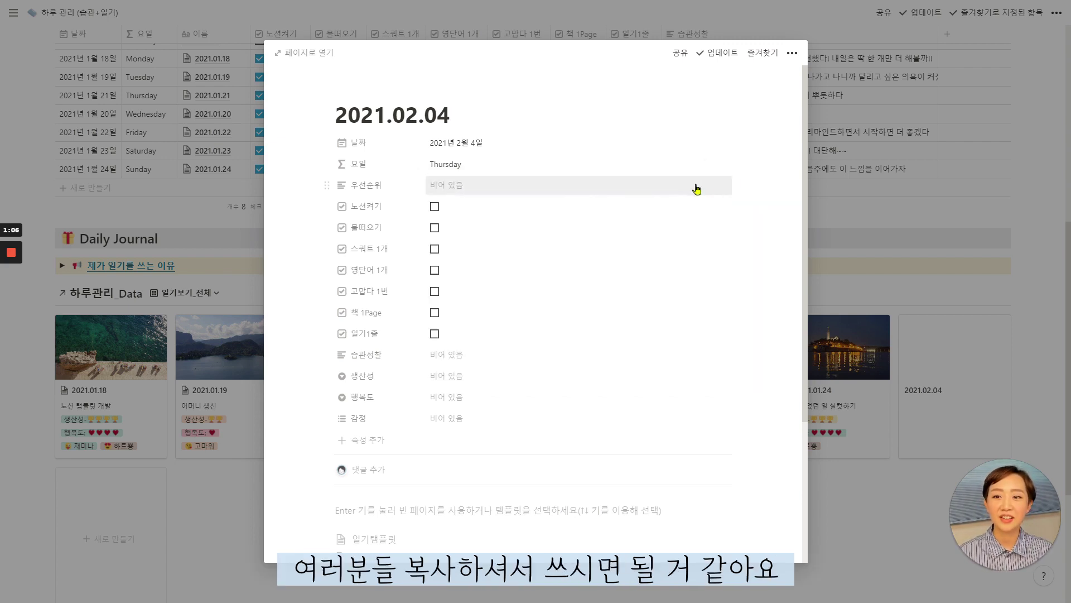
Fill in the 우선순위 property of the 2021.02.04 entry with "유뷰트촬영 끝내기".
click(453, 189)
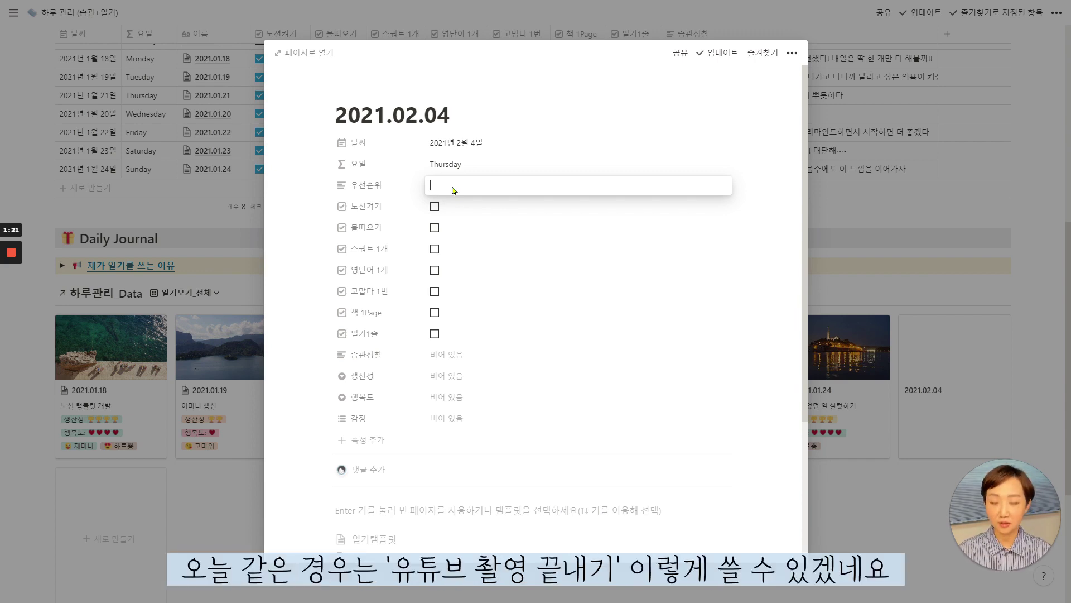
text(유)
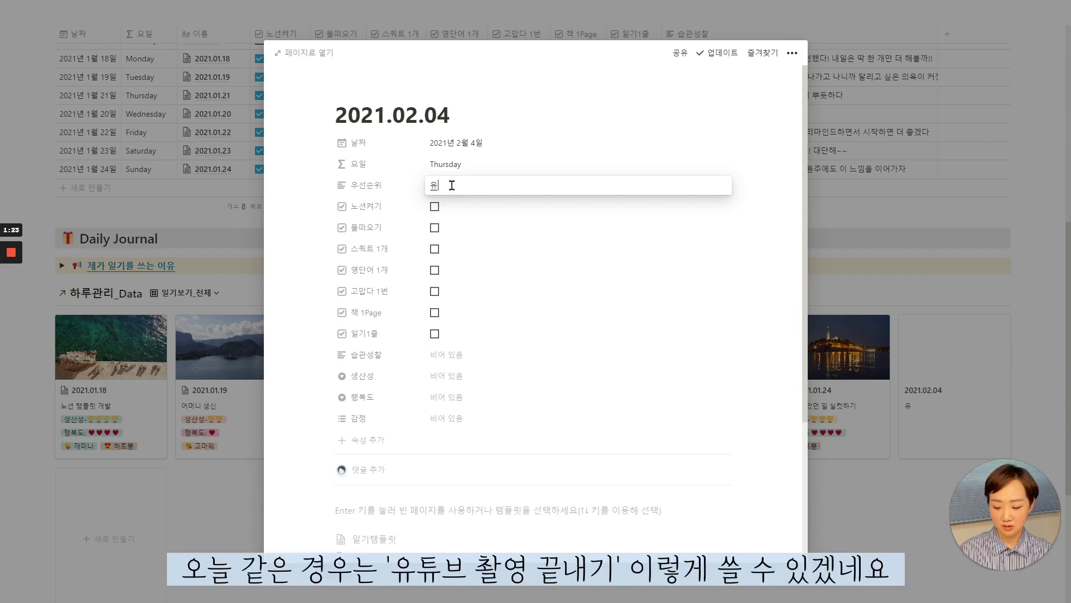
text(뷰트촬영)
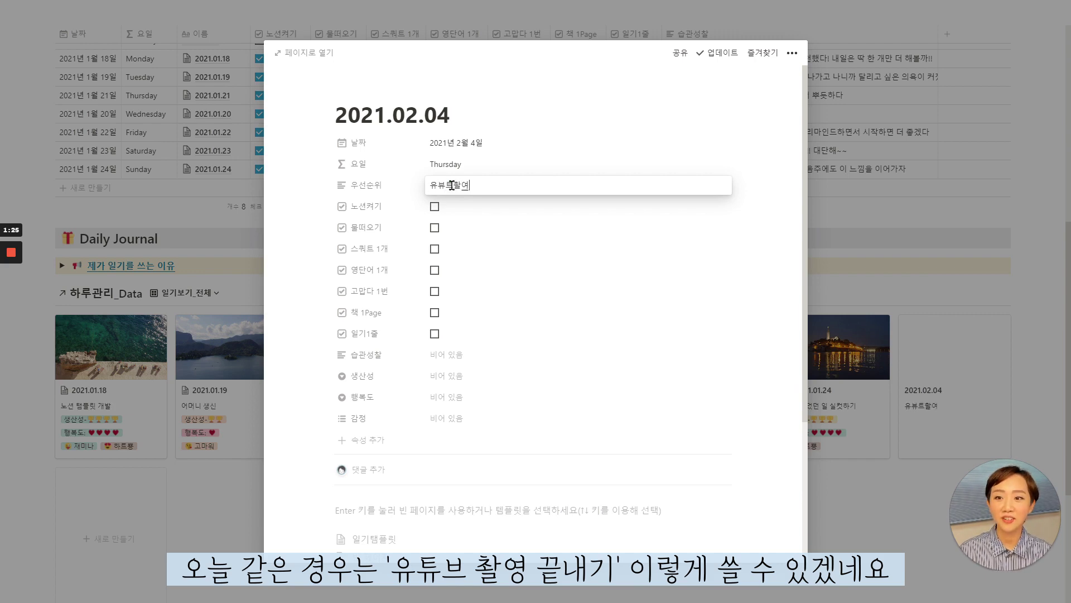
text( 끝내기)
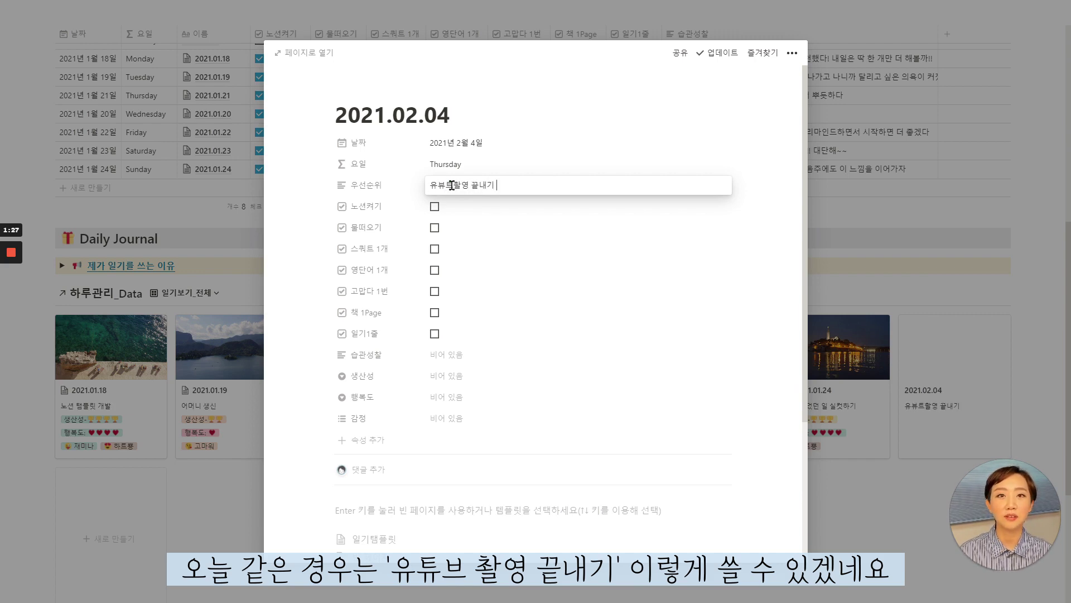
click(771, 169)
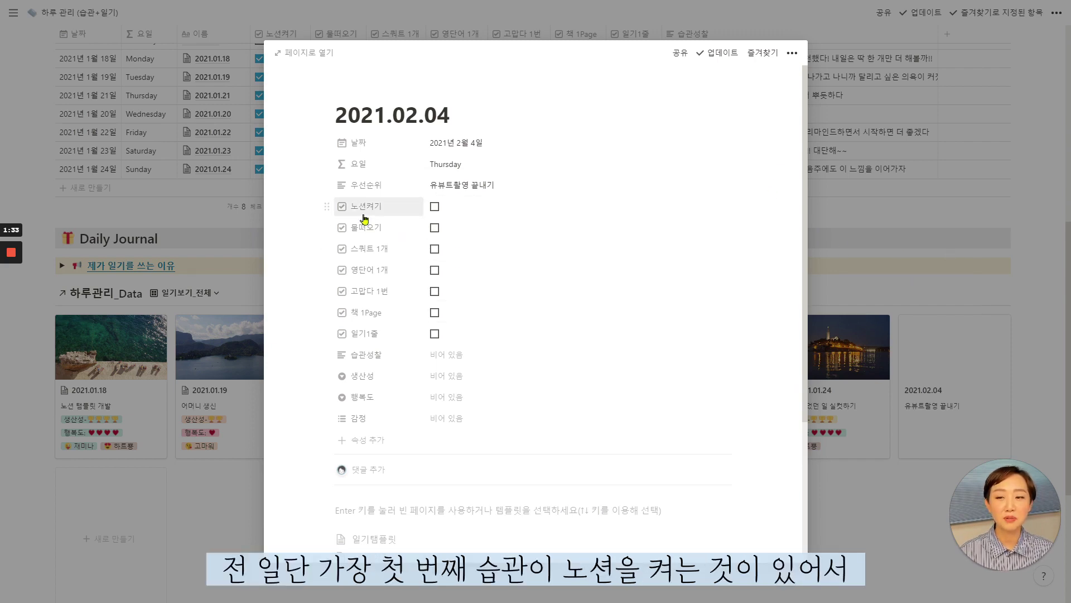
Check off 노션켜기 inside the 2021.02.04 entry, and 물떠오기 and 스쿼트 1개 in its Habit Helper table row.
click(435, 206)
click(1009, 271)
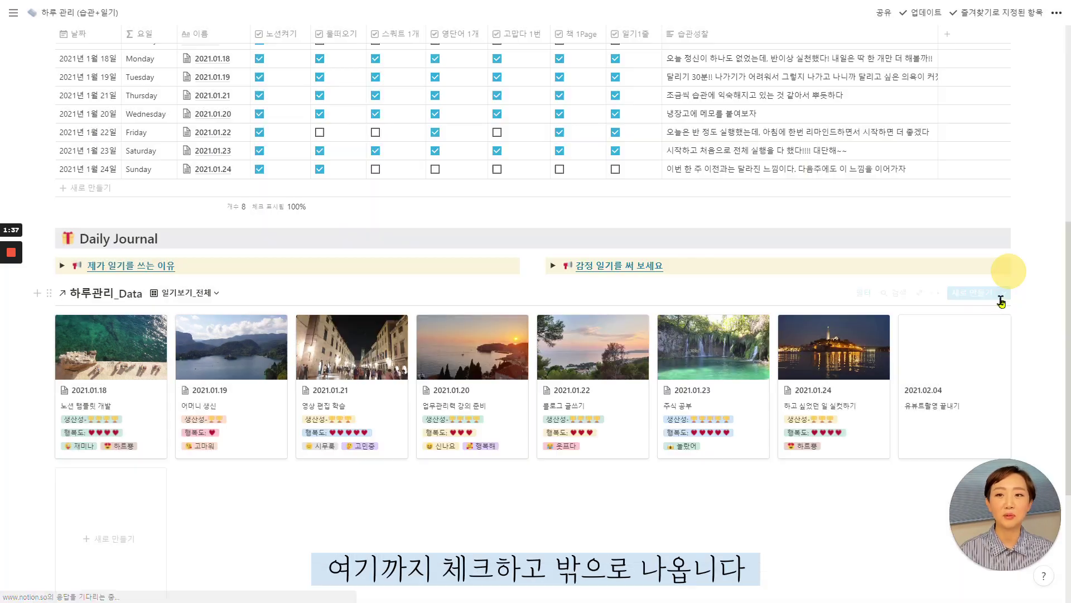
scroll(424, 318, up, 2)
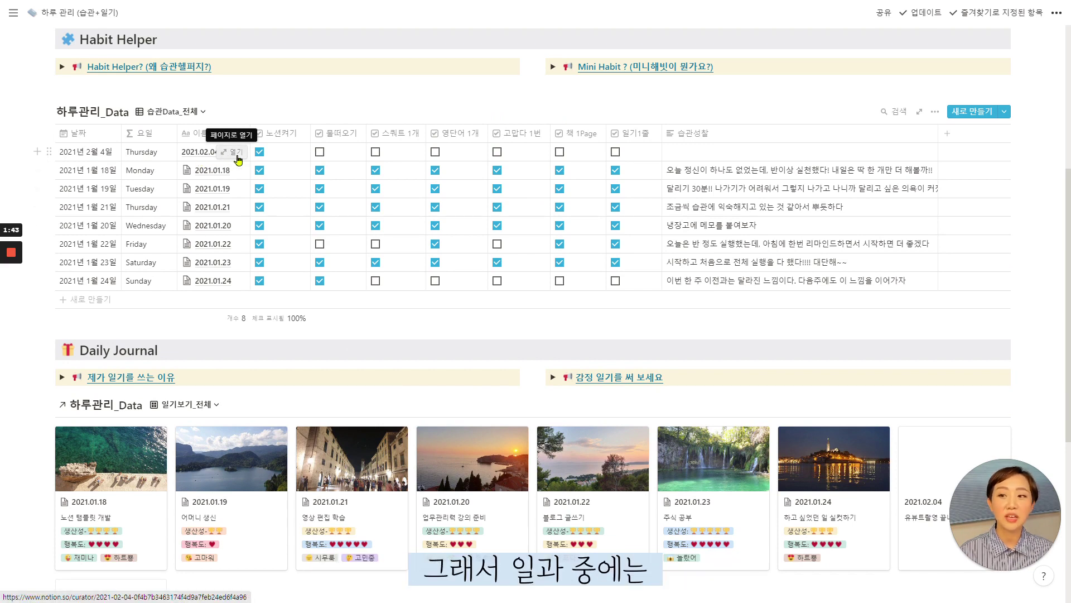
click(320, 152)
click(375, 152)
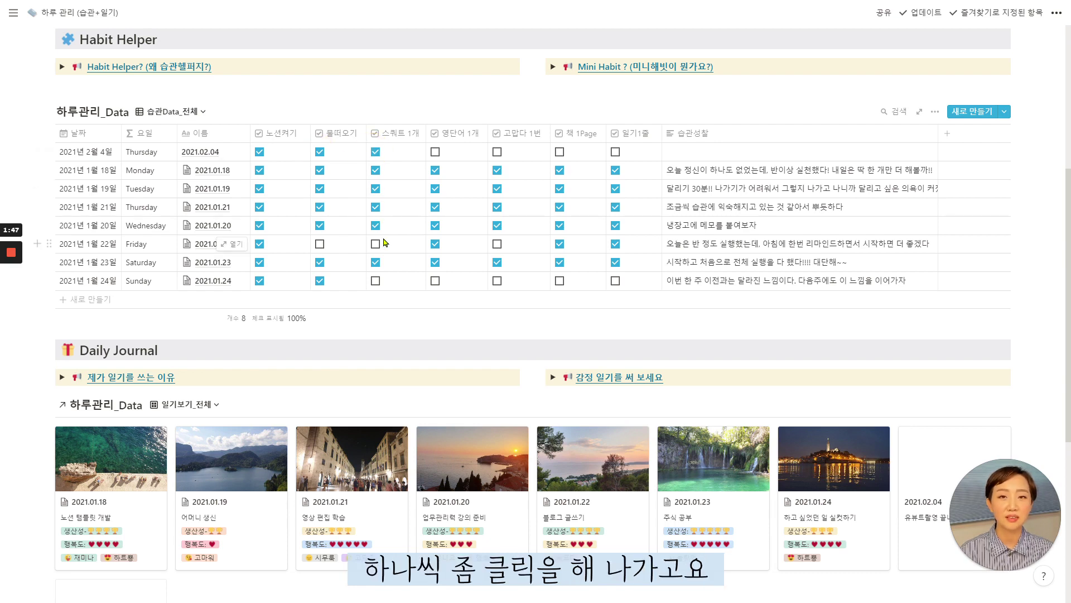
Reopen the 2021.02.04 entry from the Daily Journal and open its 습관성찰 property, leaving it empty.
scroll(380, 240, down, 1)
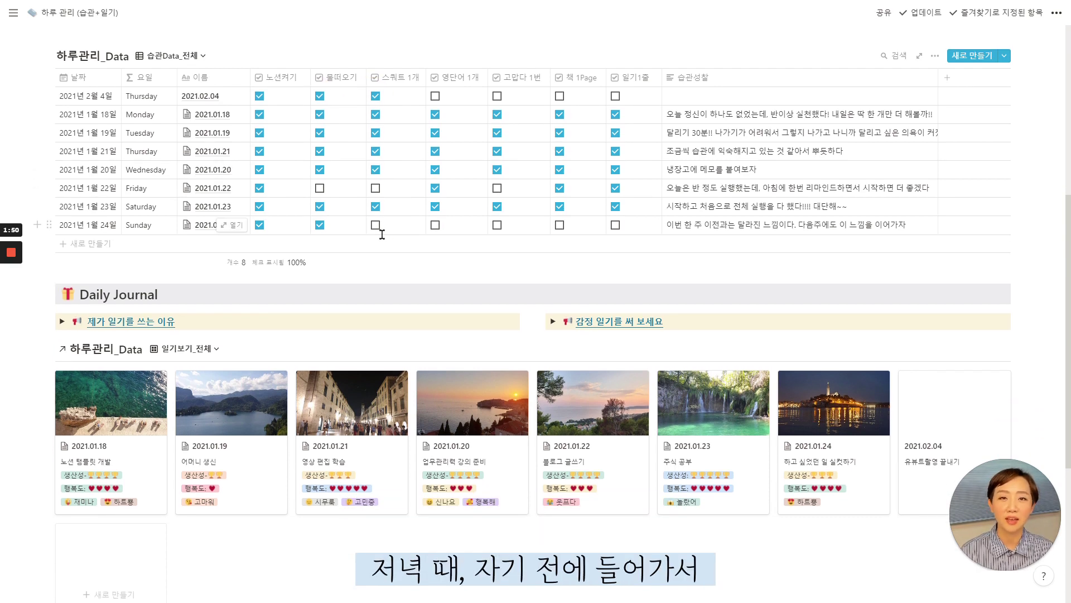
scroll(382, 234, down, 1)
scroll(382, 234, down, 1)
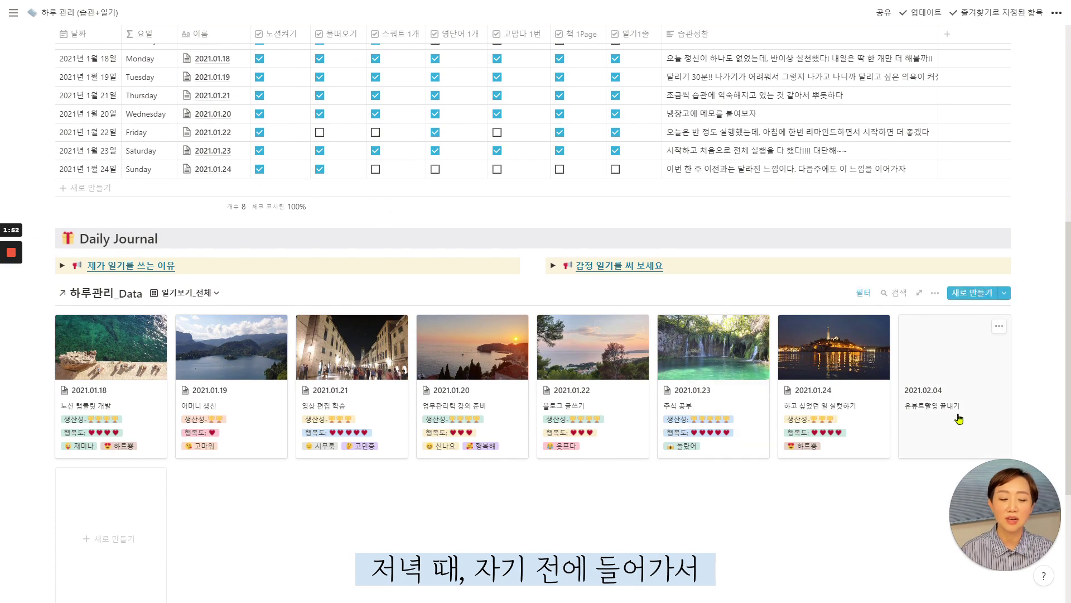
click(961, 375)
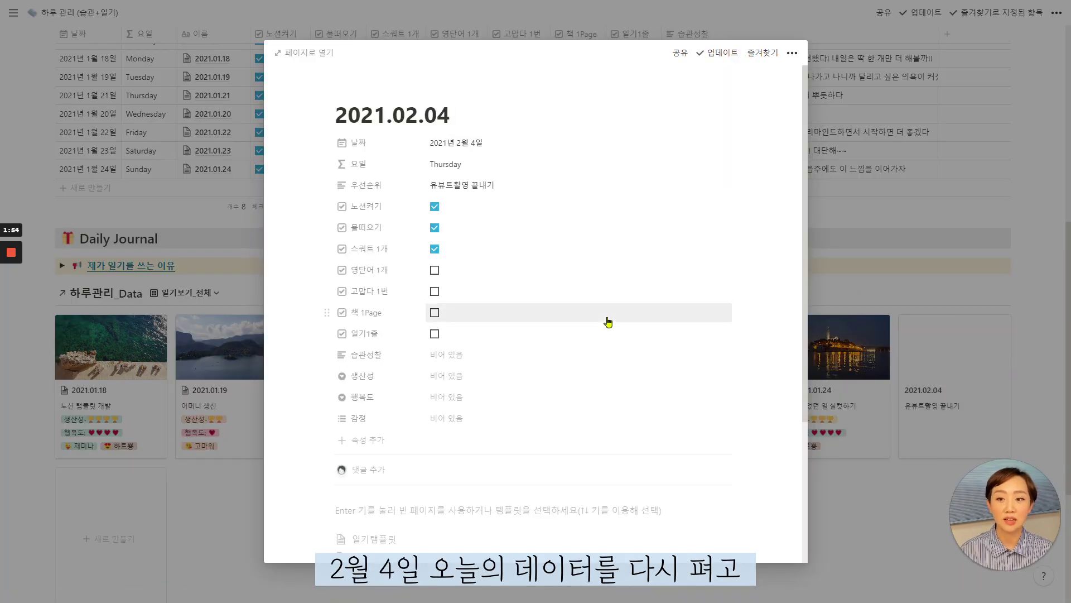
scroll(610, 322, down, 1)
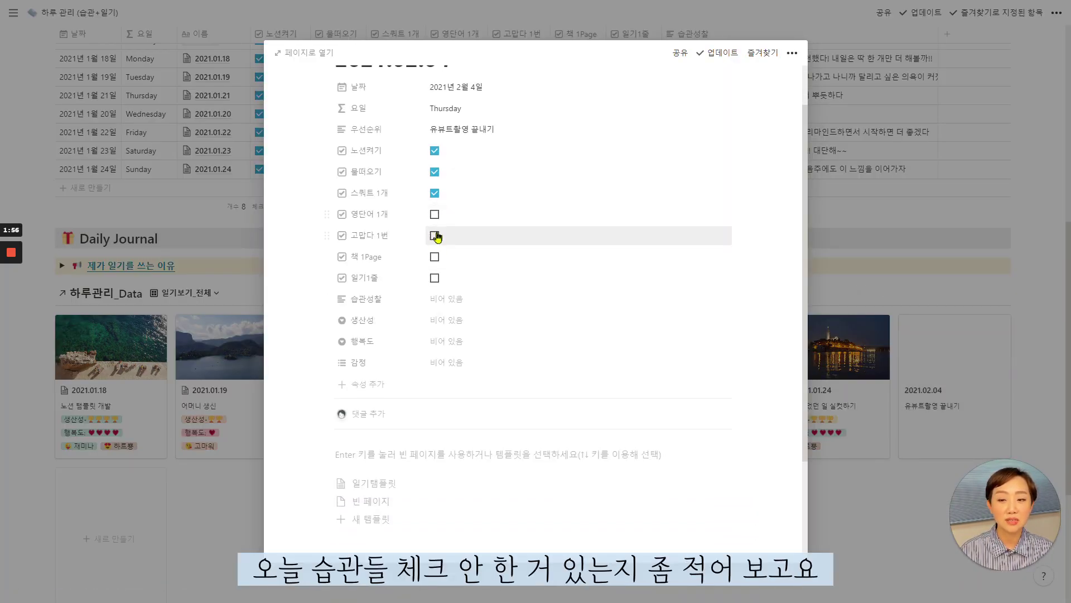
click(446, 304)
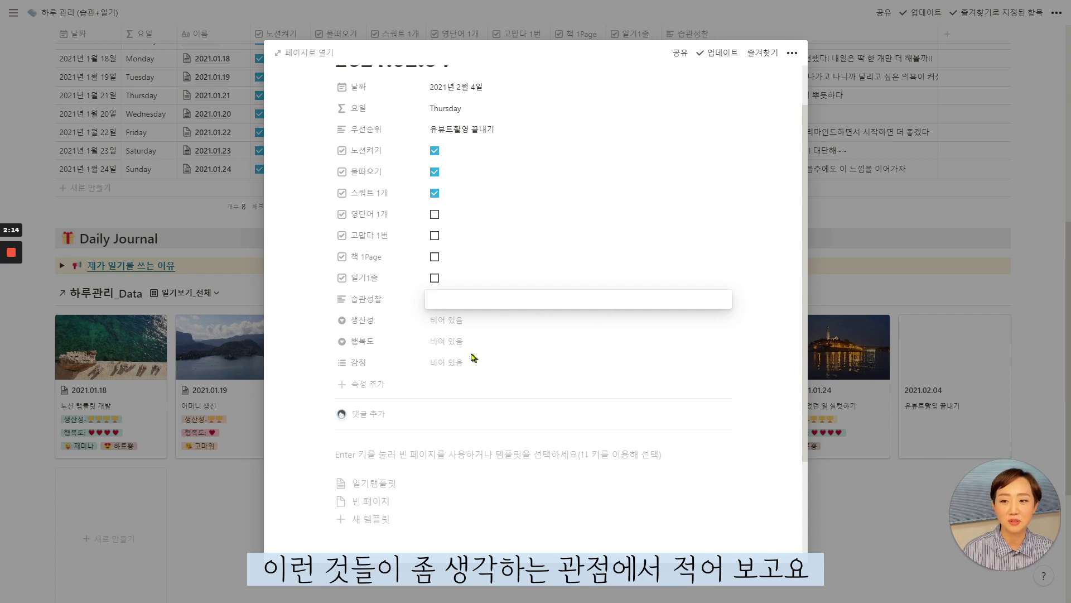
click(448, 321)
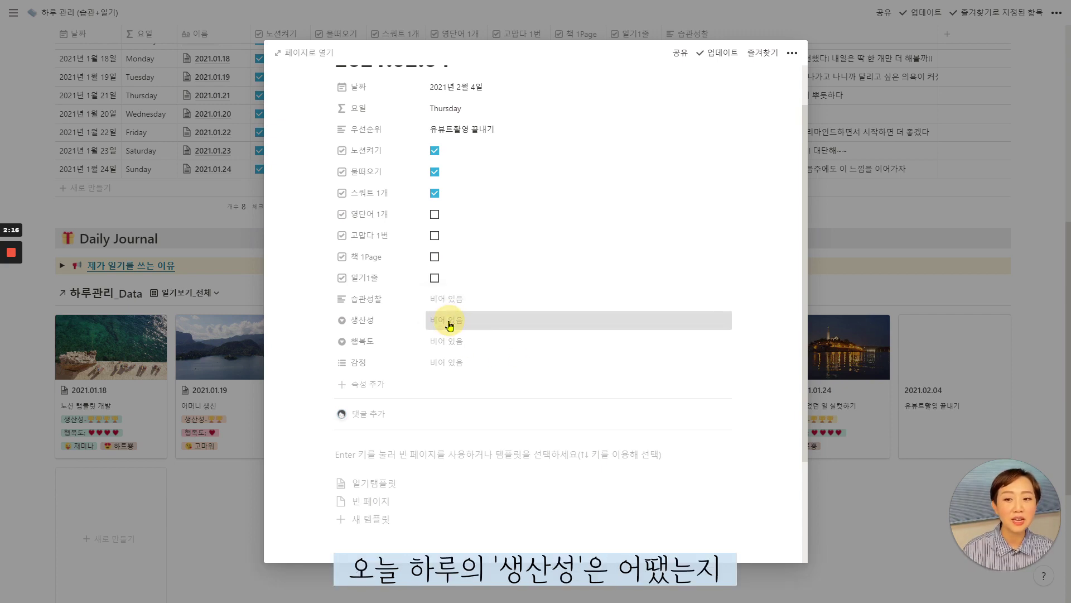
Rate the 2021.02.04 entry with five trophies for 생산성 and five hearts for 행복도.
click(449, 321)
click(505, 357)
click(500, 342)
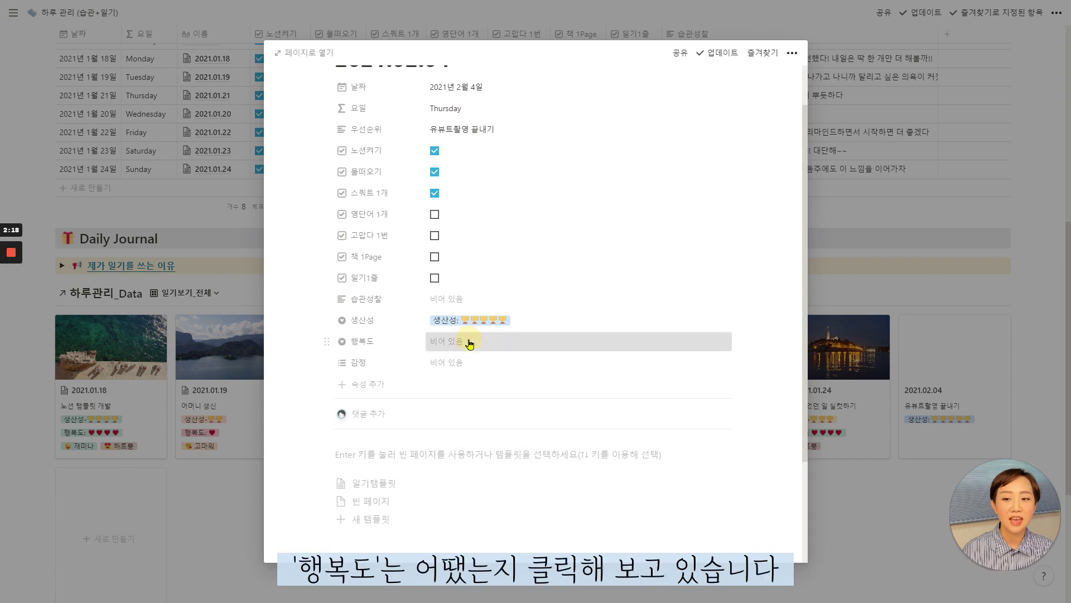
click(499, 440)
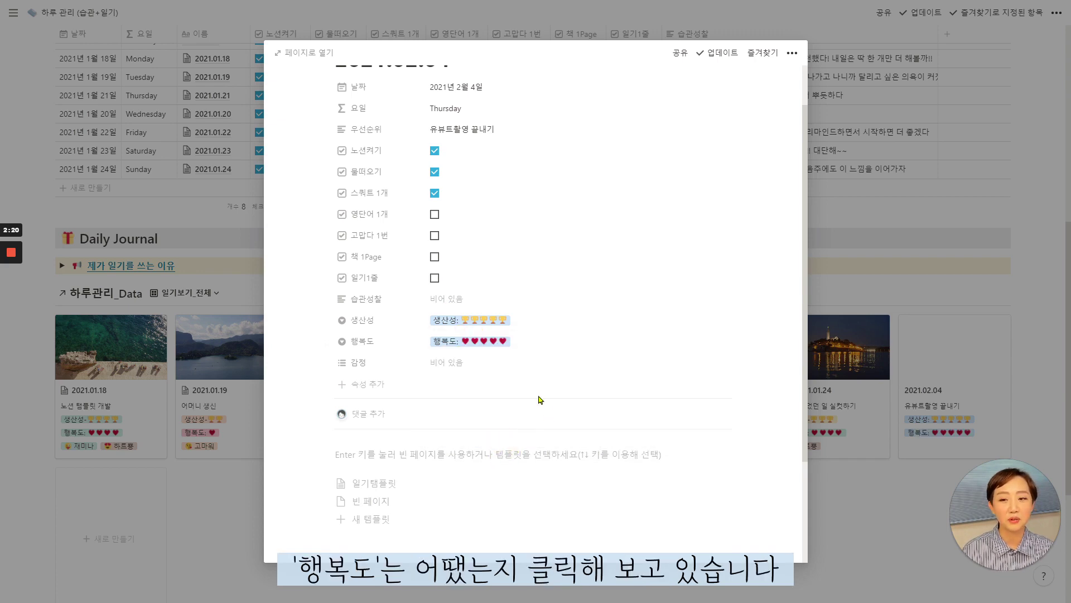
Add 고민중 and 짜증나 to the 감정 property of the 2021.02.04 entry.
click(499, 363)
click(478, 381)
click(475, 413)
click(768, 370)
scroll(768, 371, down, 1)
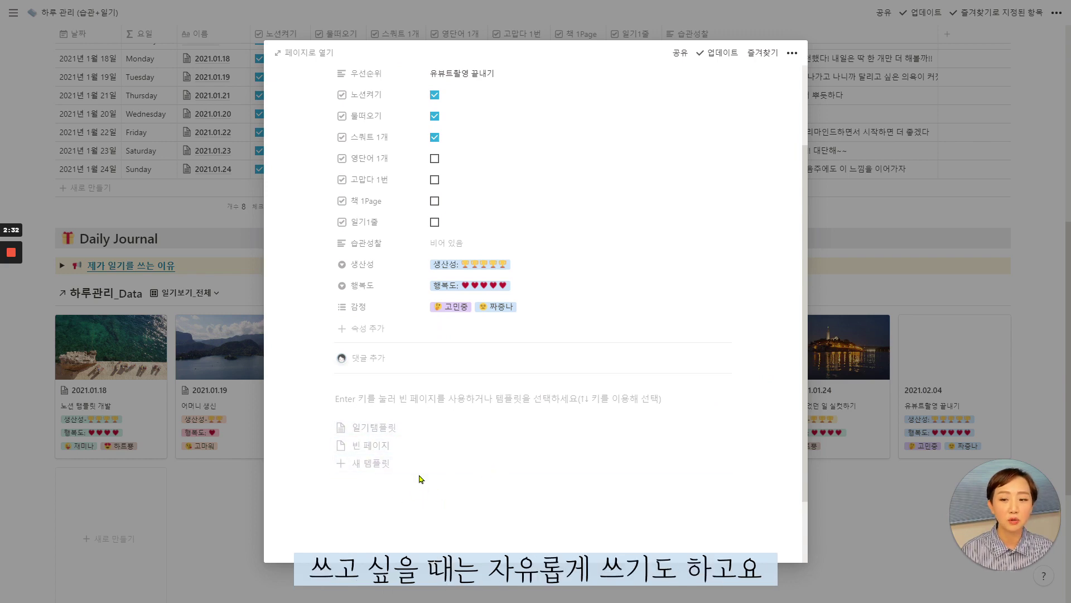
Apply the 일기템플릿 template to the 2021.02.04 entry and review its 감사한 일, 일상 기록 and 오늘의 포토 sections.
click(371, 429)
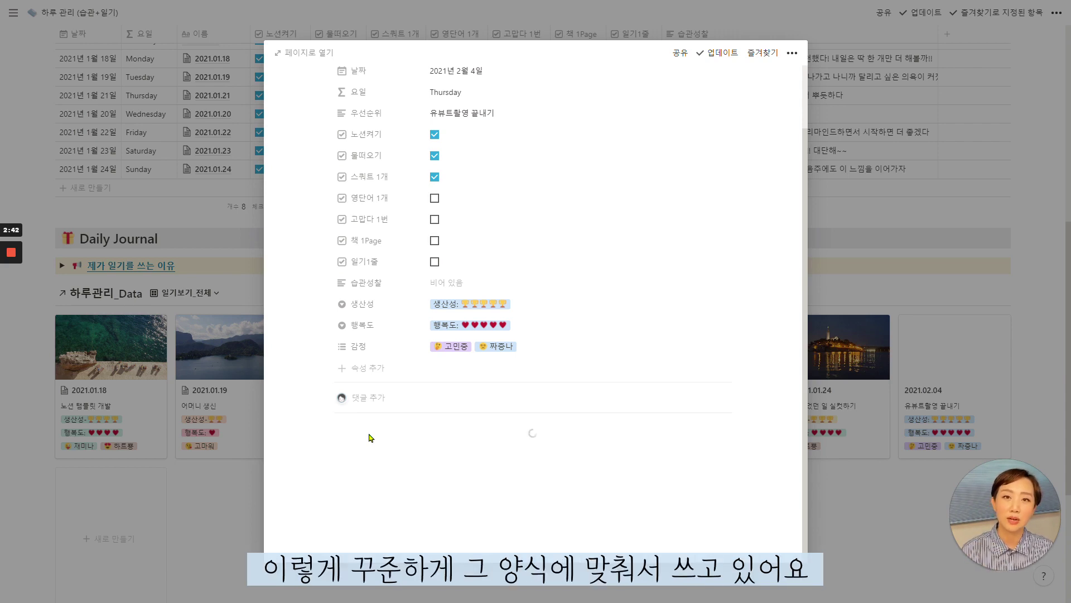
scroll(554, 525, down, 1)
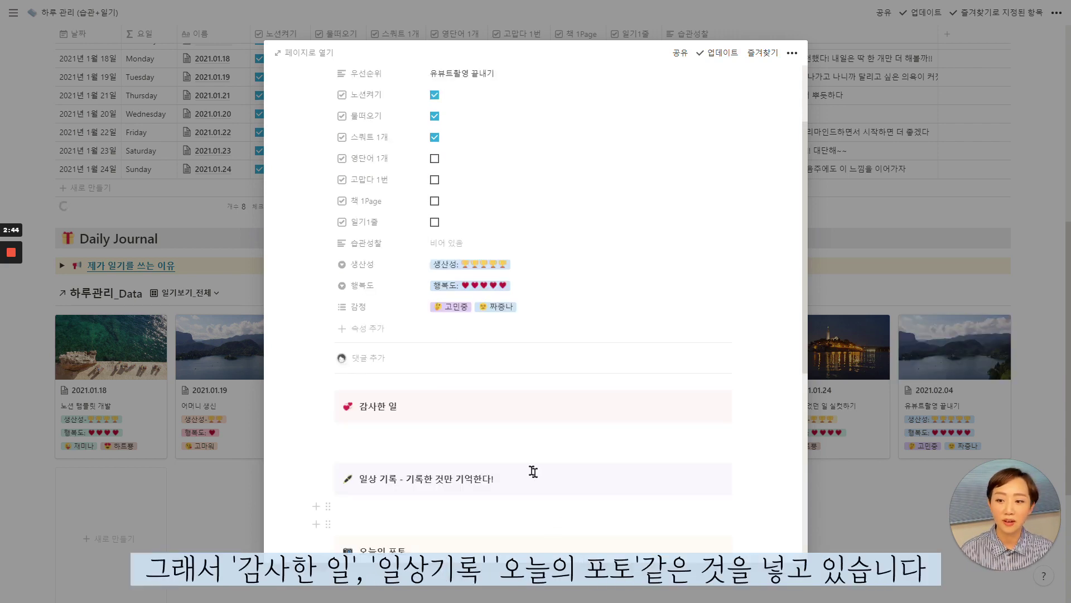
scroll(413, 394, down, 4)
scroll(322, 298, down, 2)
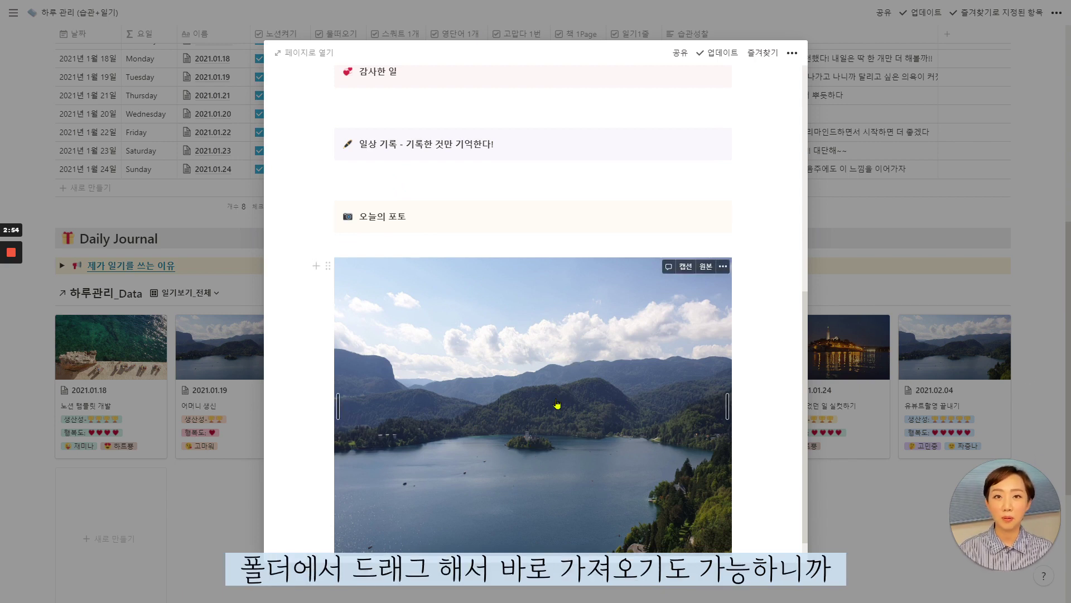
scroll(557, 404, down, 1)
scroll(557, 403, up, 4)
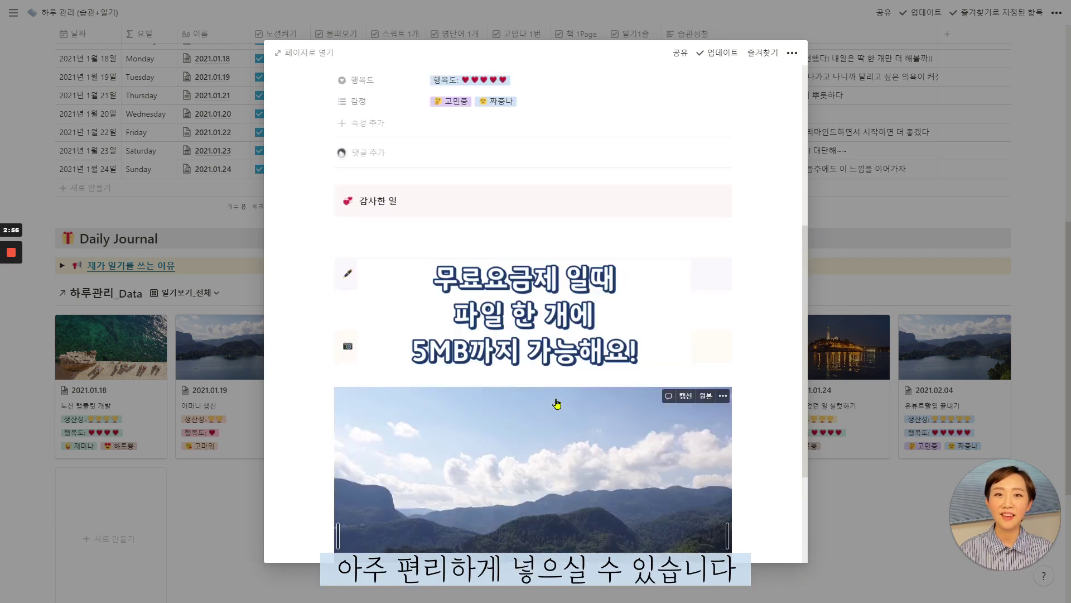
scroll(557, 404, up, 5)
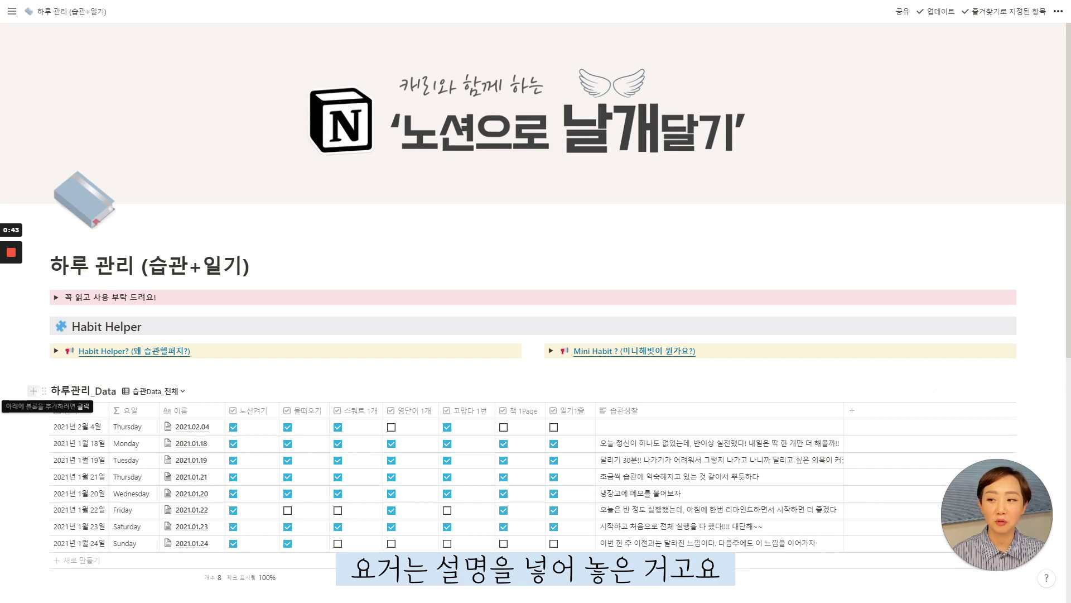
Expand and collapse the Habit Helper? (왜 습관헬퍼지?) toggle, and expand all toggles on the 하루 관리 page at once.
click(57, 351)
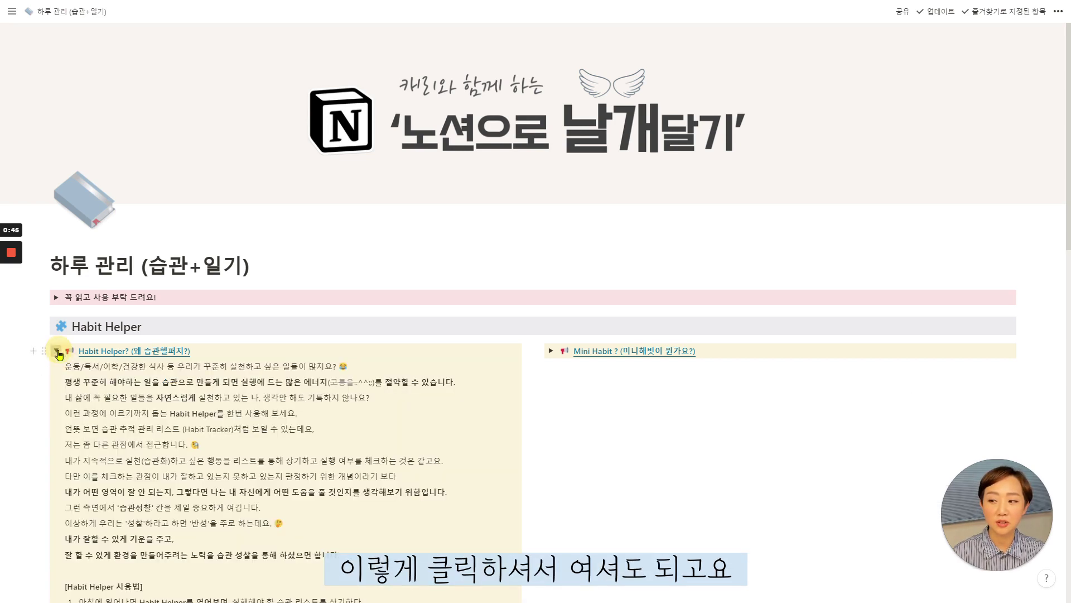
click(57, 352)
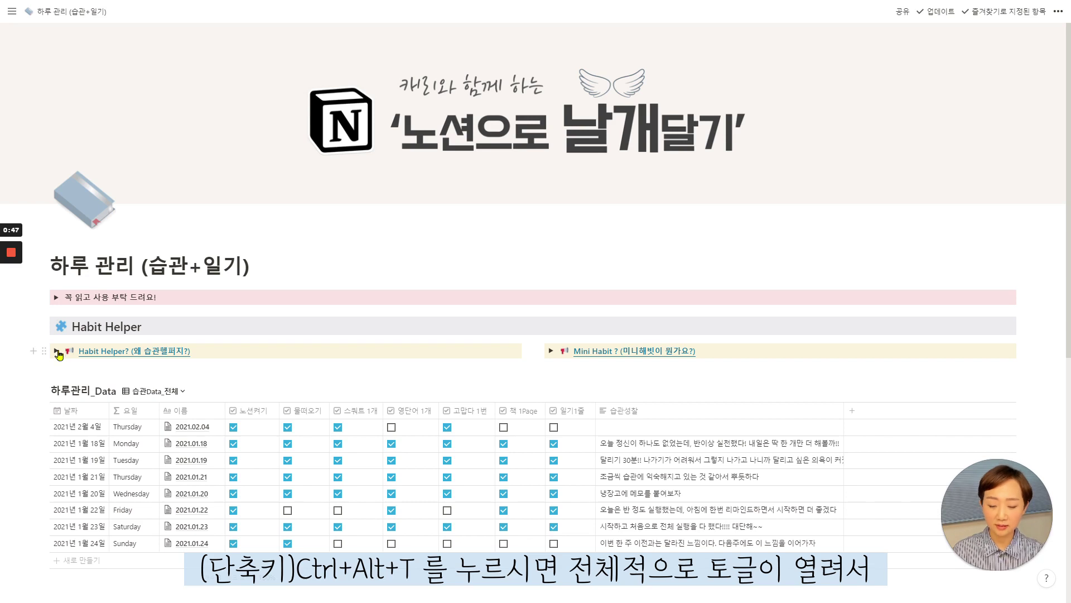
key(ctrl+alt+t)
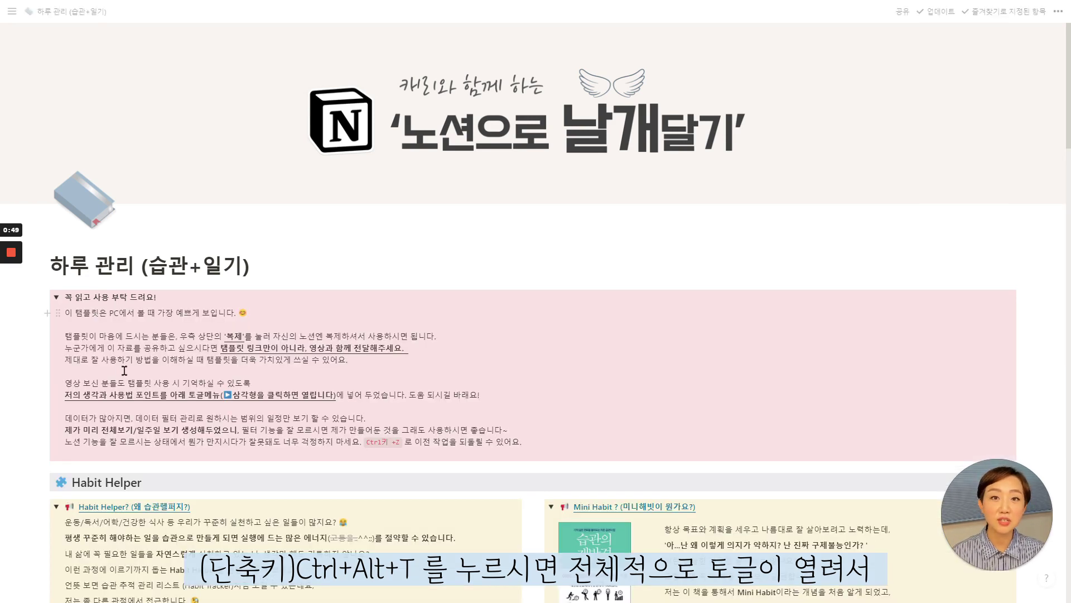
Look through the usage notes and the Habit Helper and Mini Habit explanations, and collapse all toggles on the page.
scroll(134, 371, down, 2)
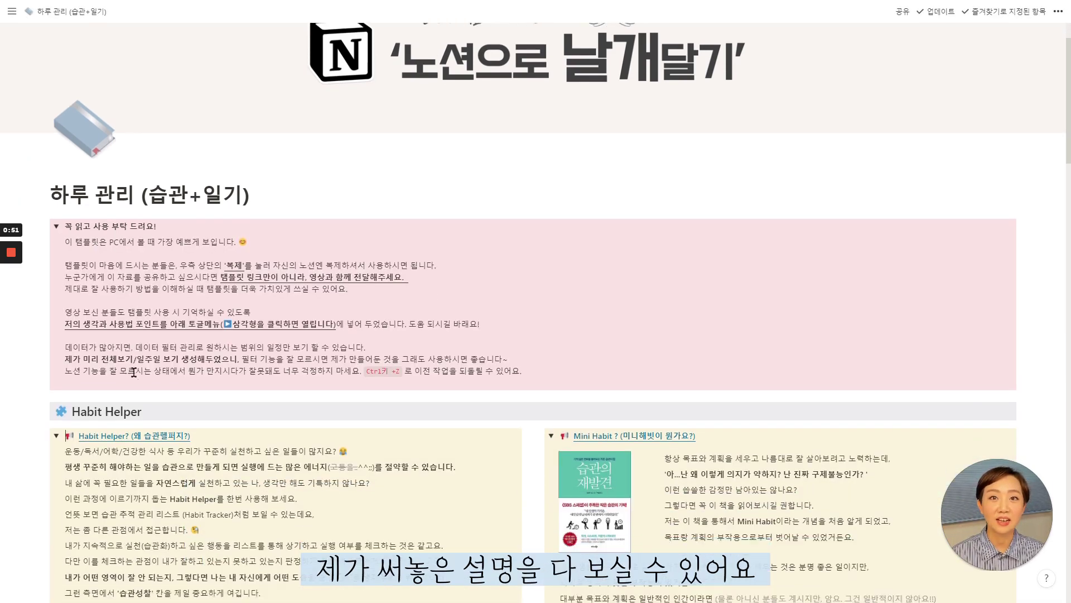
scroll(134, 372, down, 2)
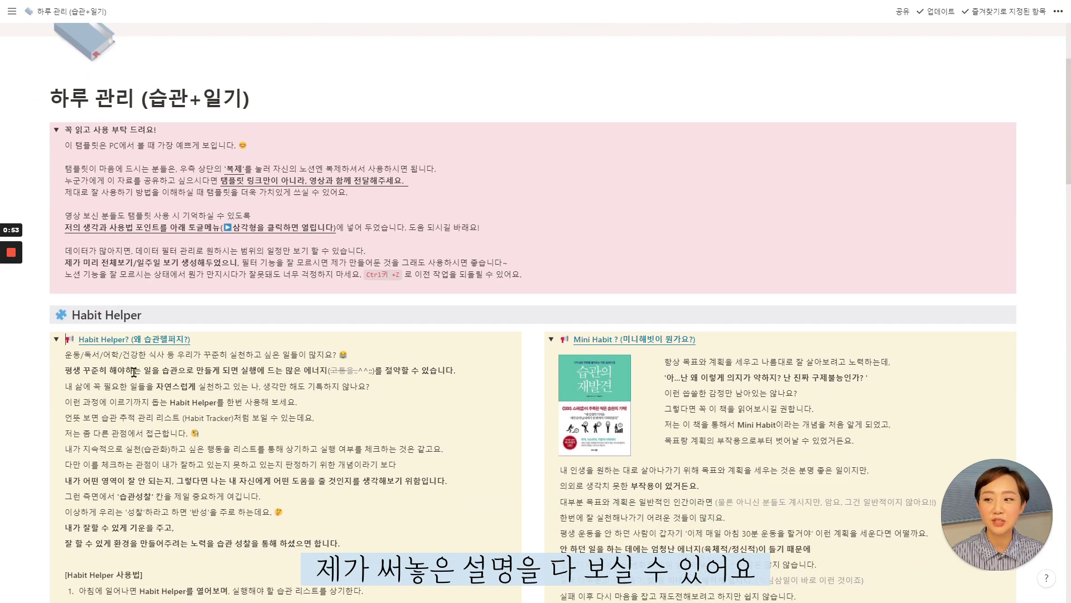
scroll(212, 304, down, 1)
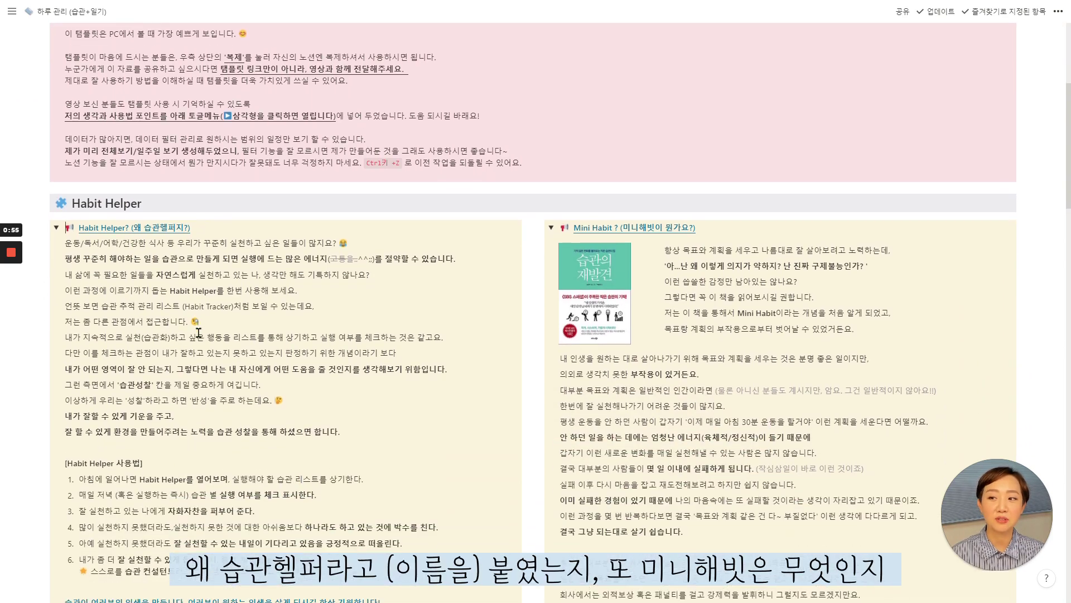
scroll(200, 333, down, 1)
scroll(567, 286, down, 7)
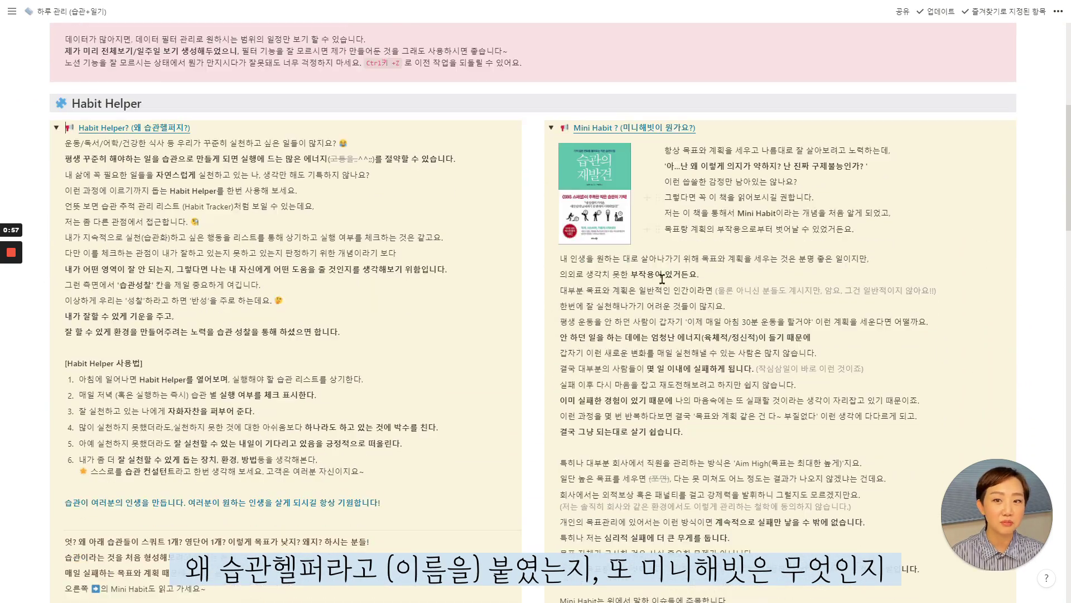
scroll(662, 282, down, 8)
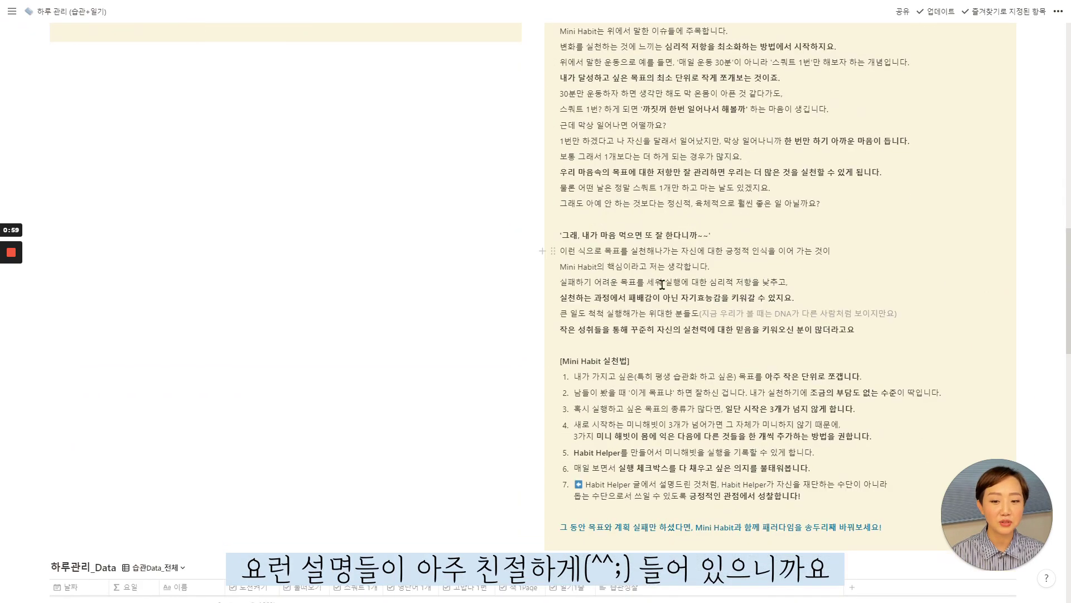
scroll(661, 286, up, 13)
scroll(659, 290, up, 5)
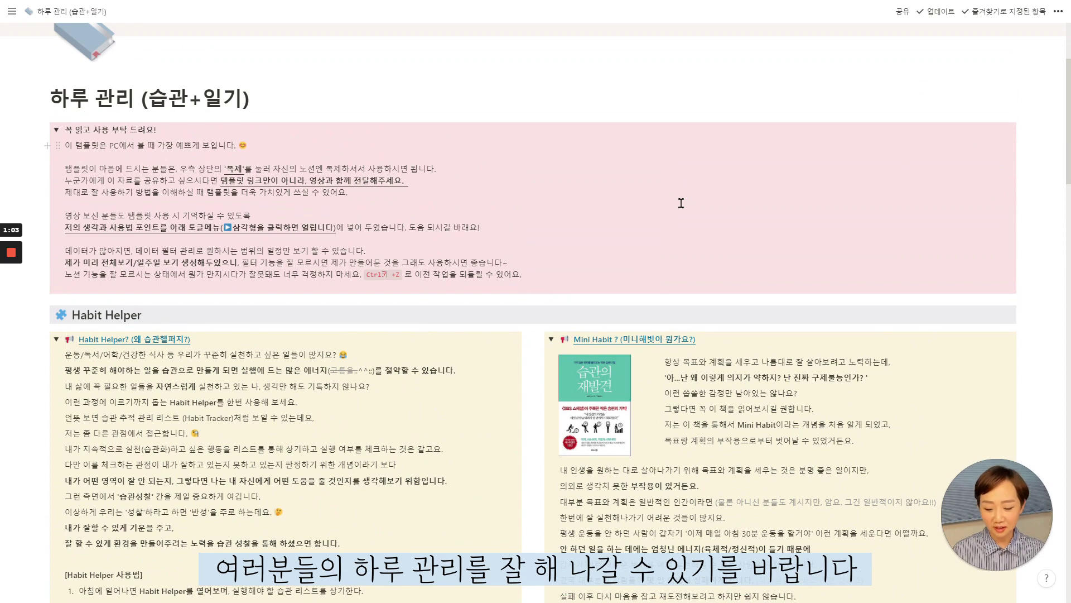
key(ctrl+alt+t)
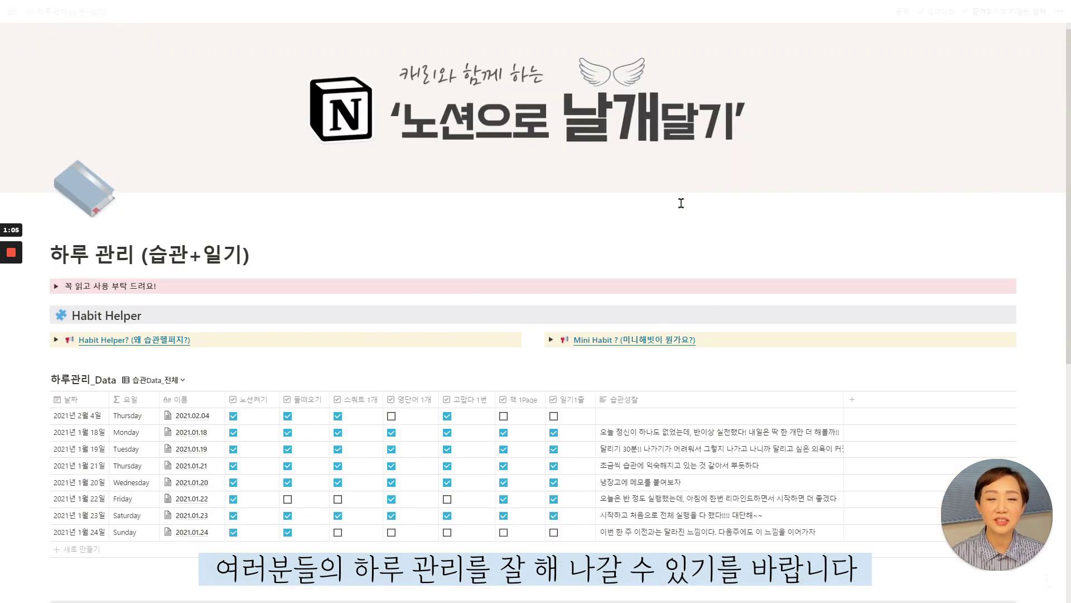